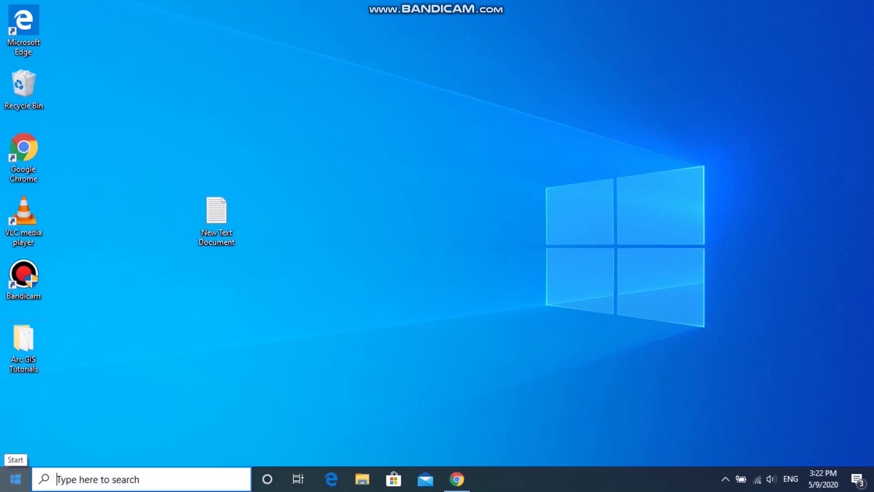
Launch ArcMap 10.3 from the ArcGIS program group and start a blank map.
left_click(15, 479)
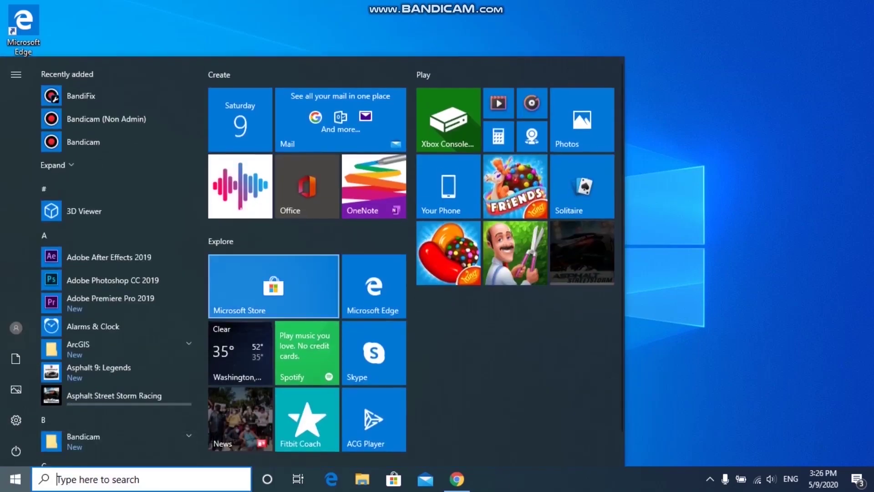
left_click(113, 348)
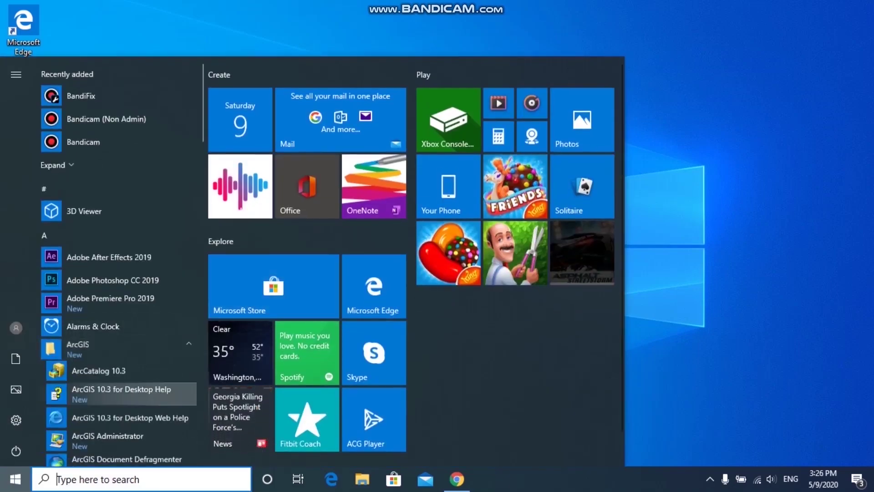
left_click(109, 326)
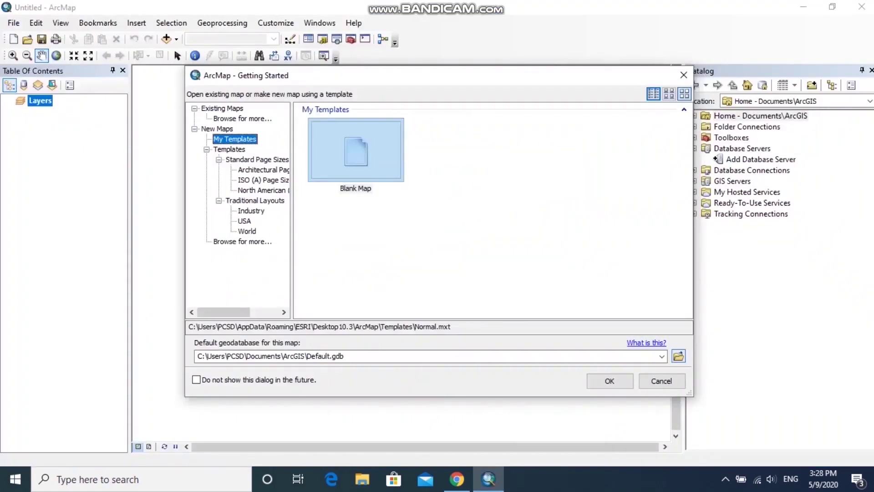
key("Return")
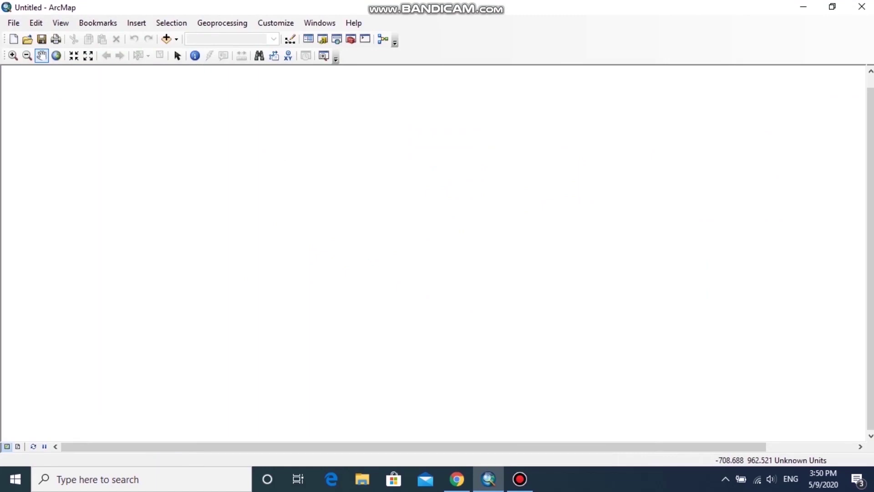
Show the Table Of Contents and Catalog windows from the Windows menu.
left_click(320, 23)
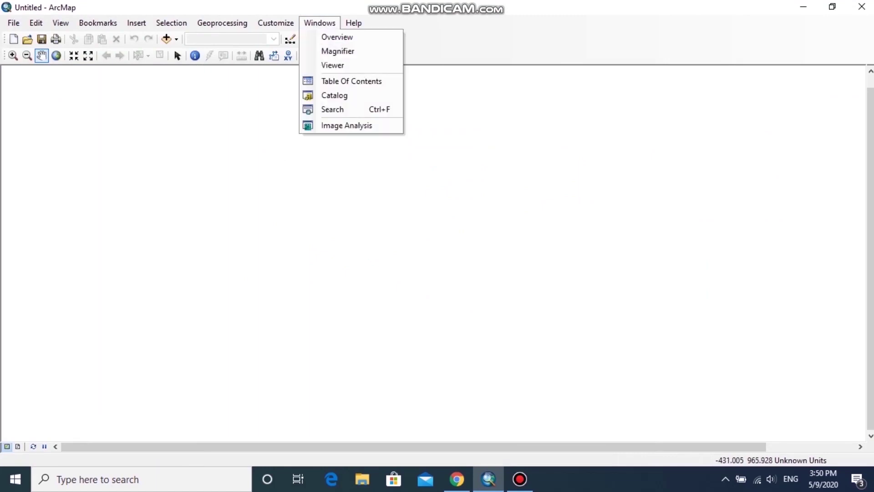
left_click(348, 81)
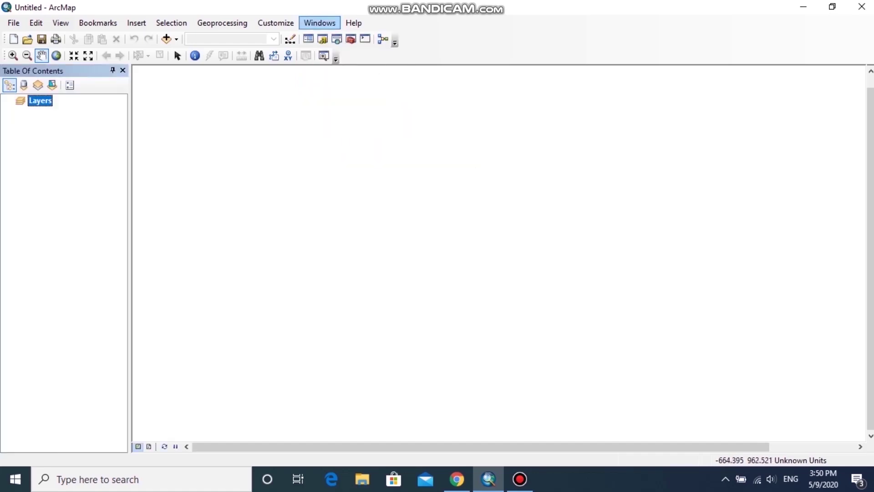
left_click(319, 23)
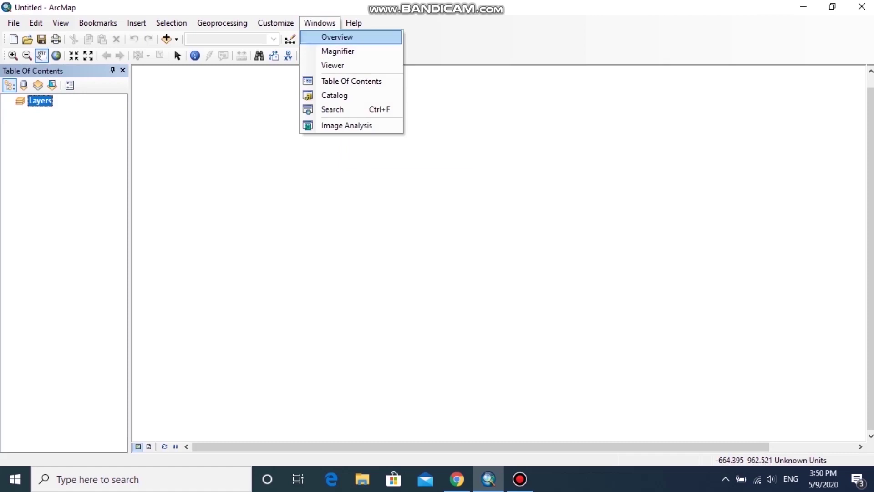
left_click(334, 95)
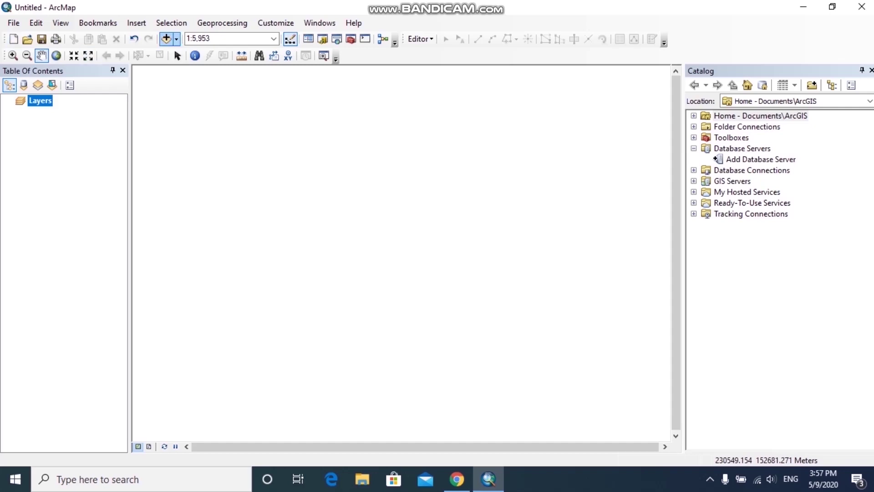
Bring up Add Data and keep Dataset as the Look in location.
left_click(166, 39)
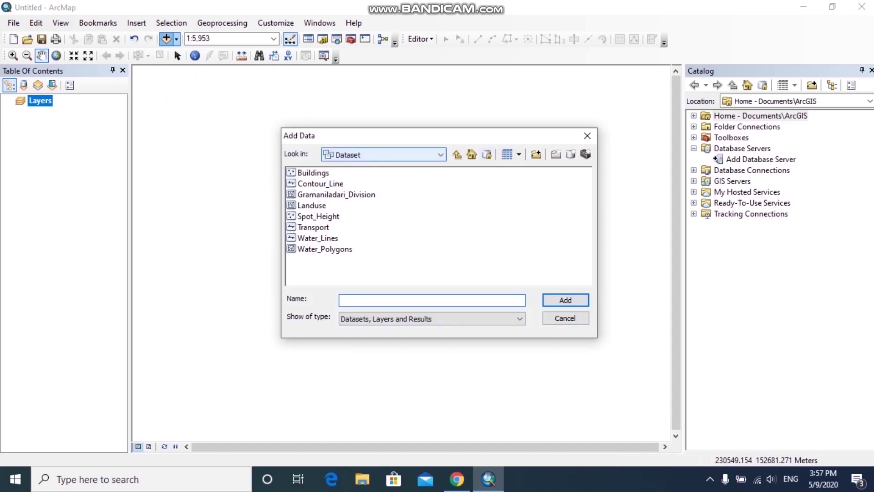
left_click(440, 155)
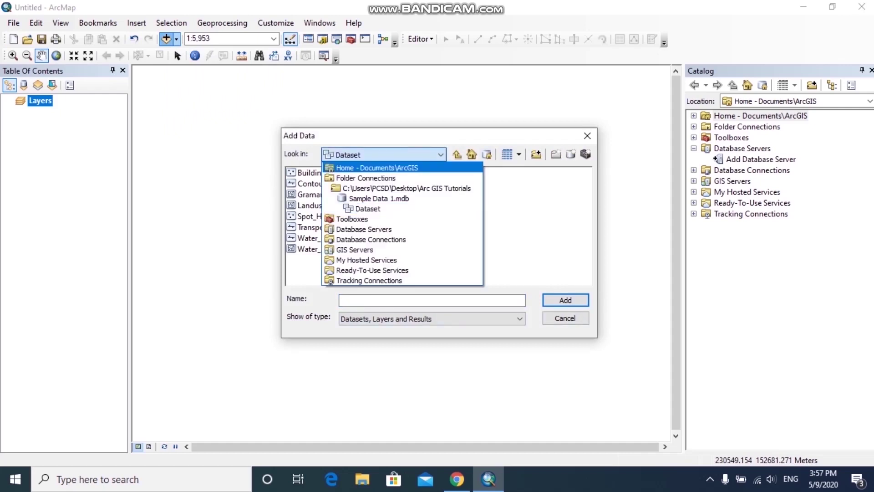
left_click(471, 156)
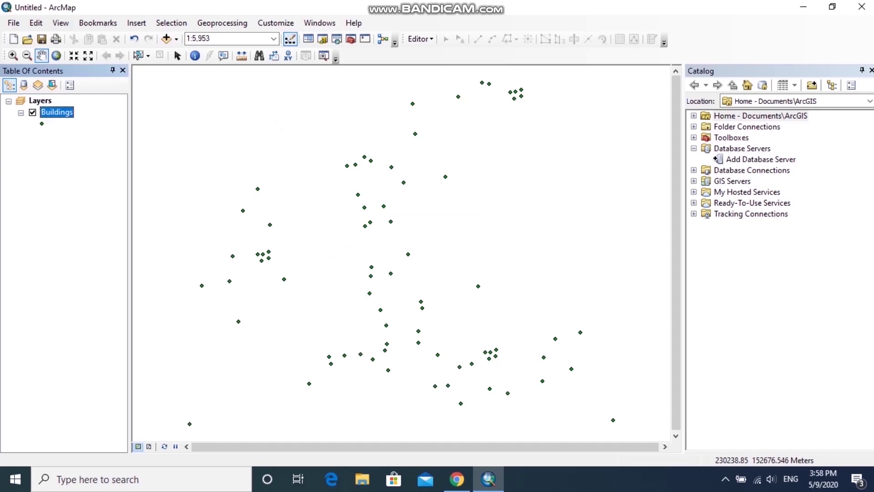
Add the Landuse feature class from Dataset to the map via File > Add Data.
key("alt")
key("Down")
key("Down")
key("Down")
key("Down")
key("Down")
key("Down")
key("Down")
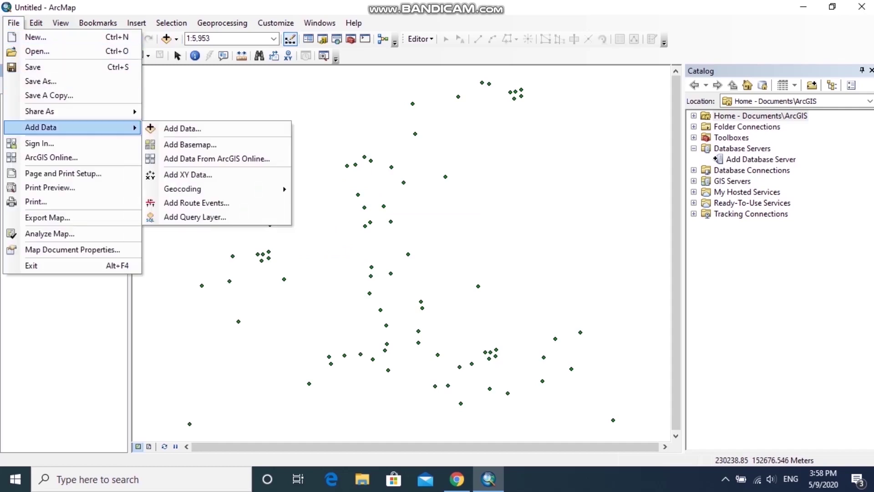
key("Right")
key("Return")
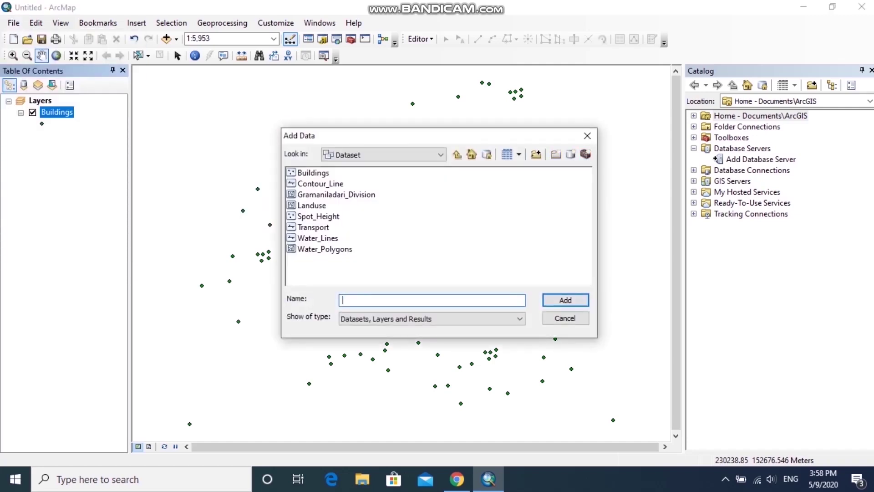
left_click(312, 205)
left_click(566, 300)
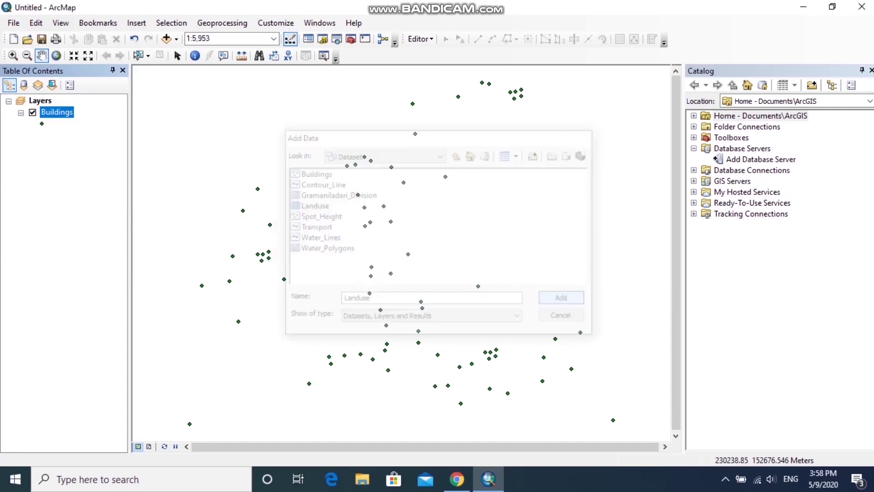
key("Return")
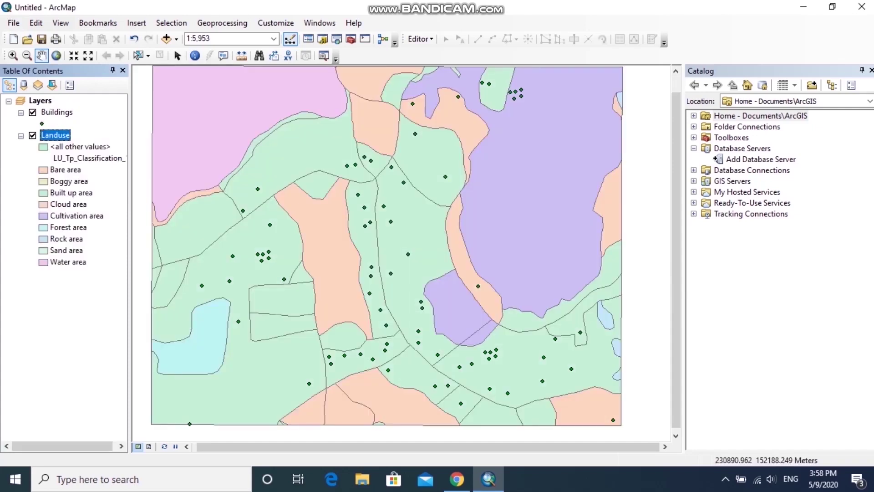
Browse Folder Connections to Sample Data 1.mdb > Dataset and add the Transport lines.
left_click(693, 126)
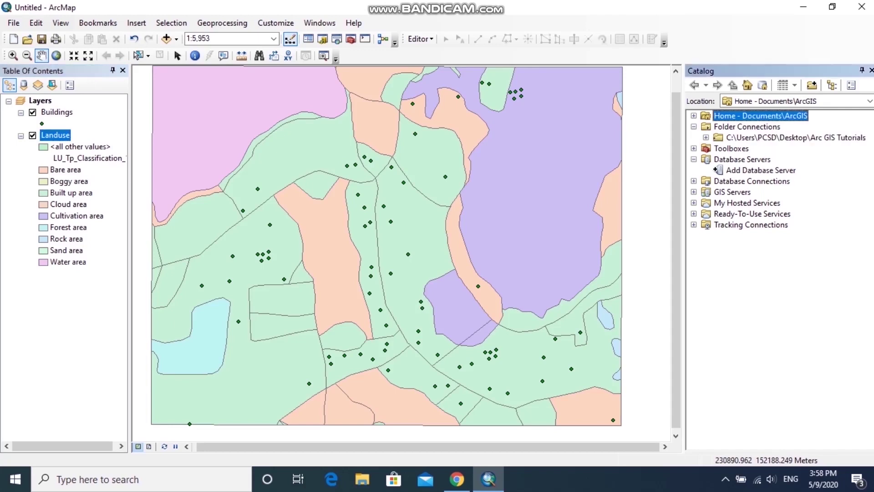
double_click(796, 138)
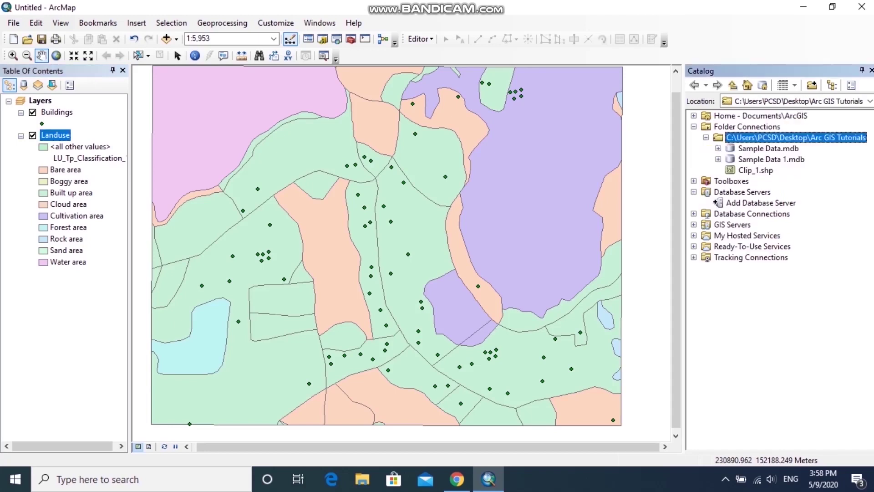
left_click(718, 159)
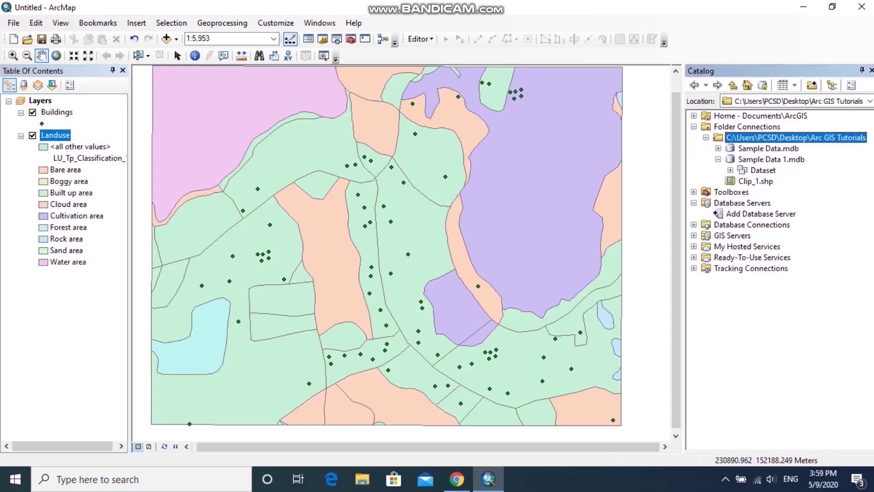
left_click(730, 170)
left_click(779, 235)
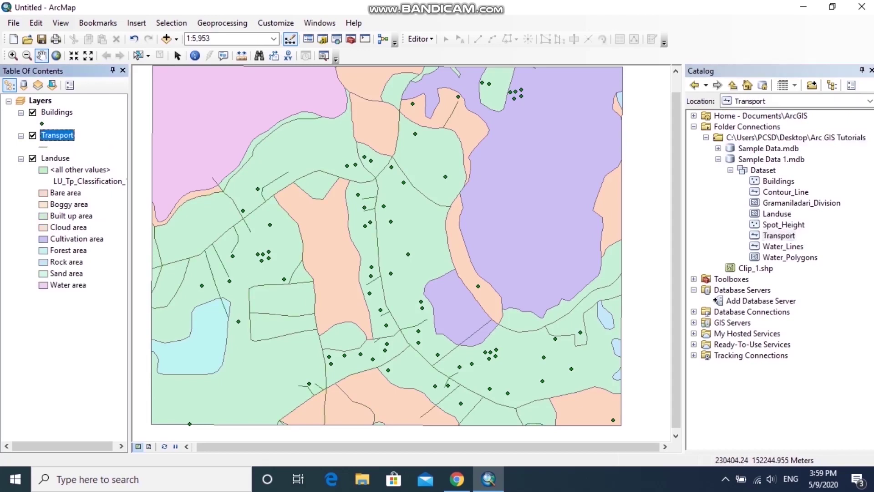
left_click(57, 112)
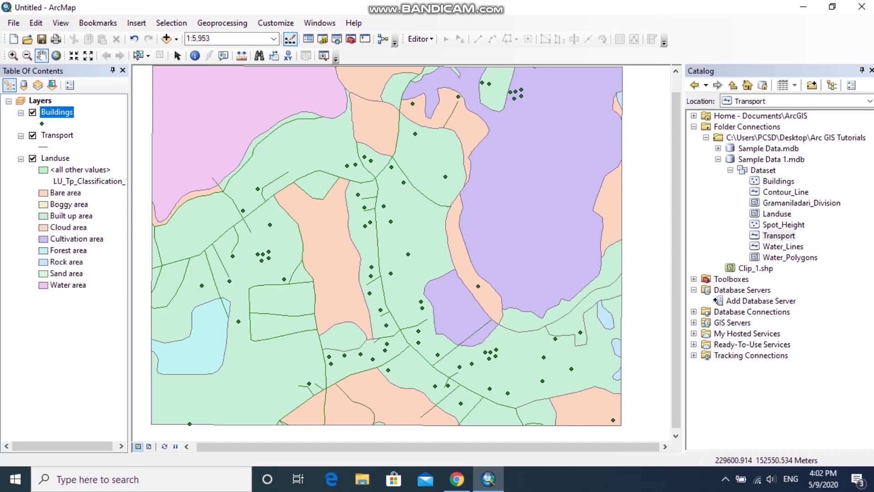
Open the Buildings attribute table, sort Building_Type descending, then close the table.
right_click(53, 112)
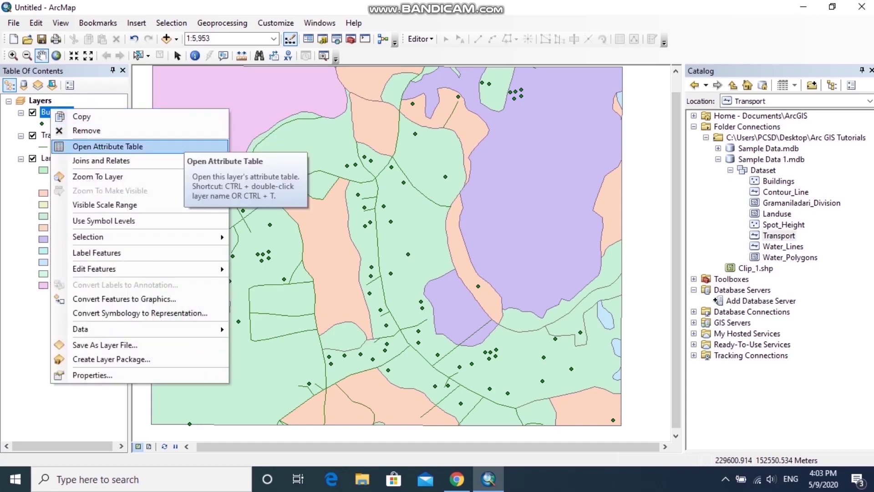
left_click(180, 146)
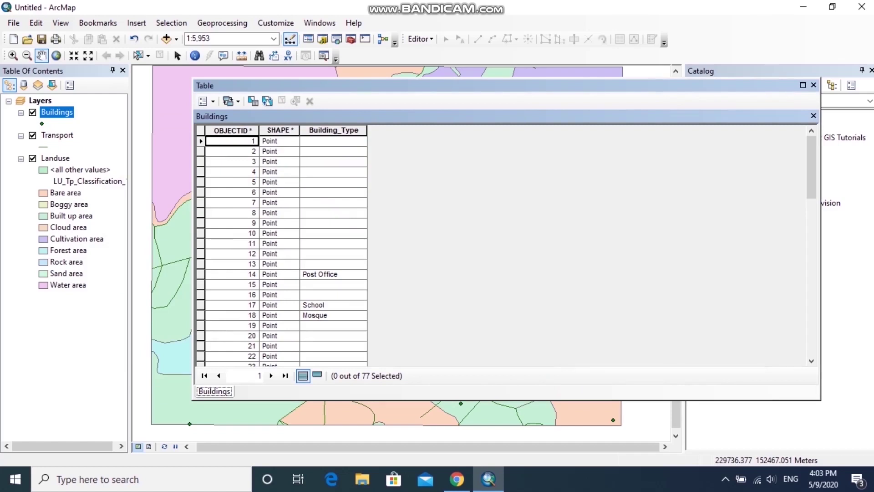
double_click(333, 130)
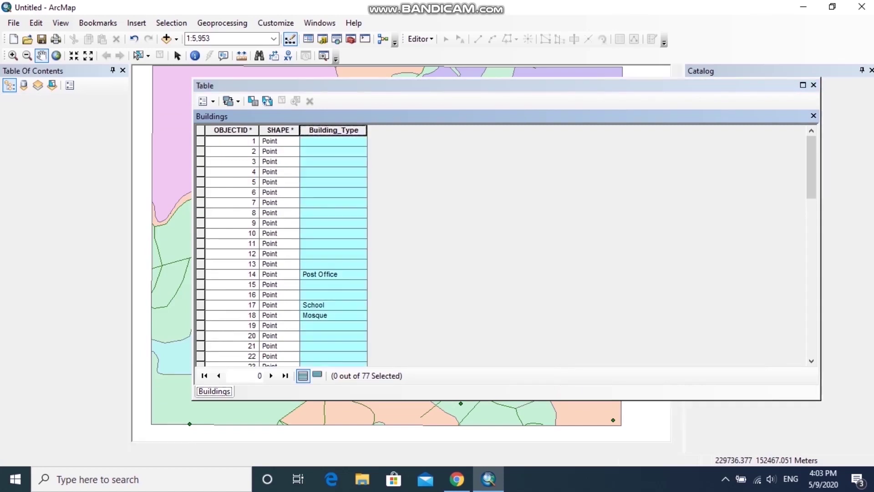
right_click(363, 171)
left_click(382, 189)
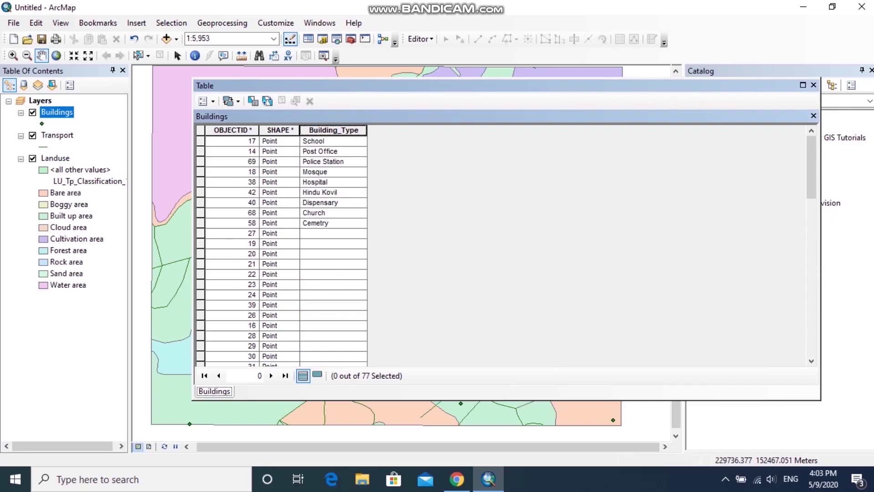
left_click(813, 84)
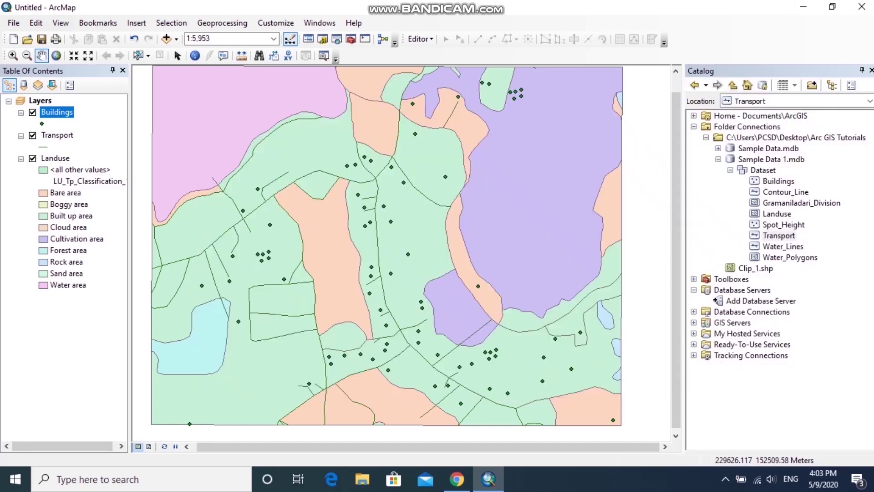
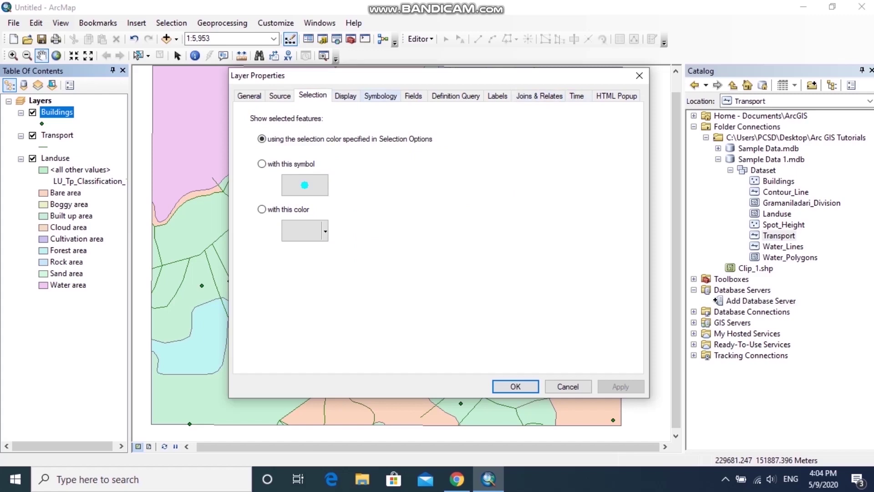
Change the Buildings symbol to the black Circle 1 at size 18, apply it, and close the properties.
left_click(380, 96)
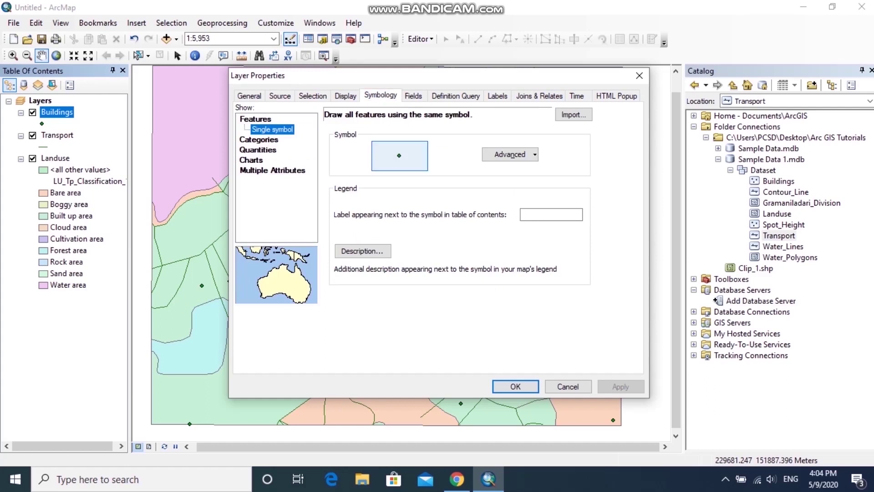
left_click(399, 156)
left_click(310, 162)
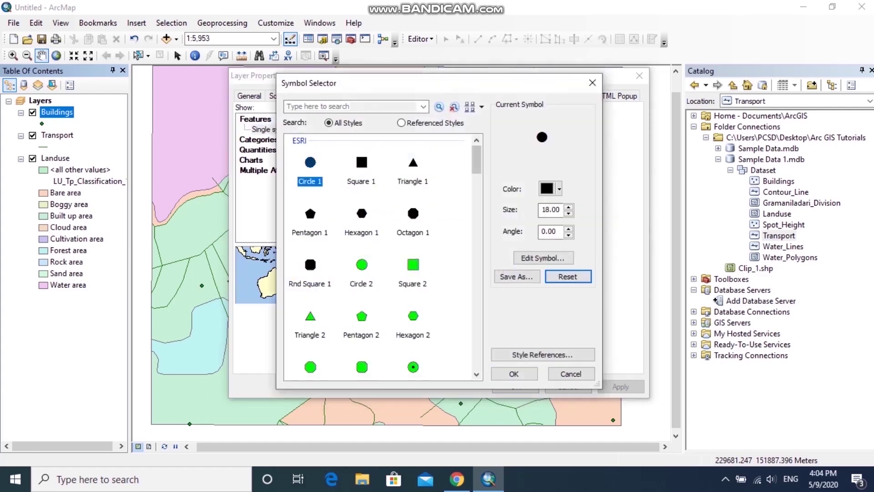
left_click(513, 373)
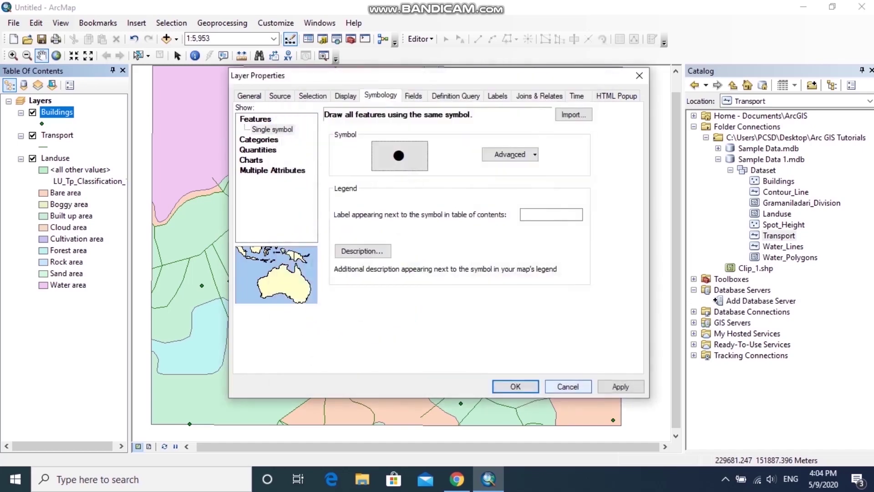
left_click(620, 386)
left_click(515, 387)
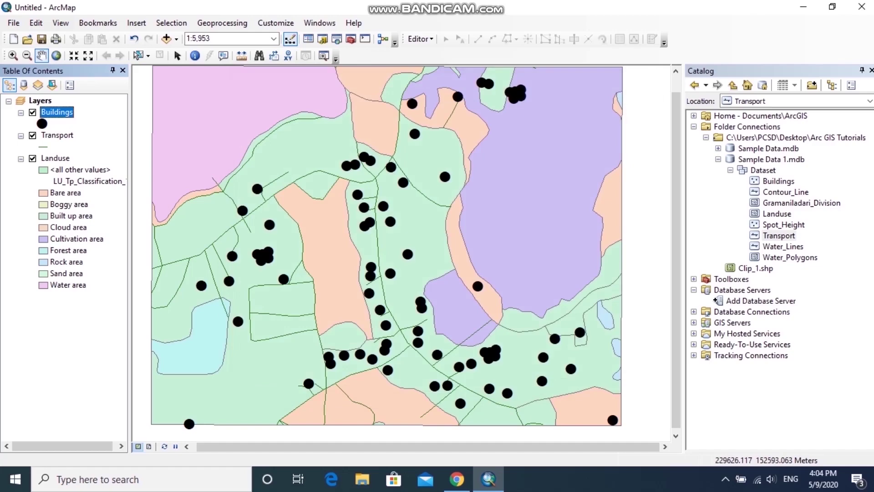
Symbolize Buildings with unique values on Building_Type and add all values.
right_click(57, 111)
left_click(92, 376)
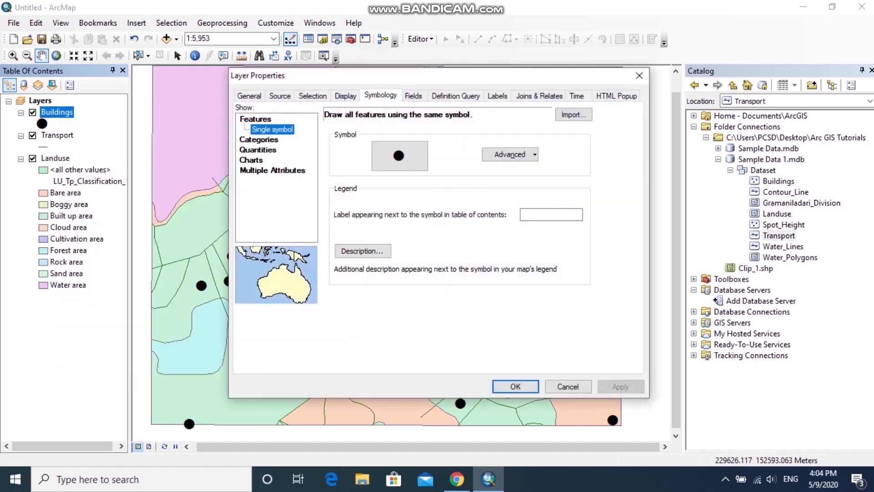
left_click(259, 140)
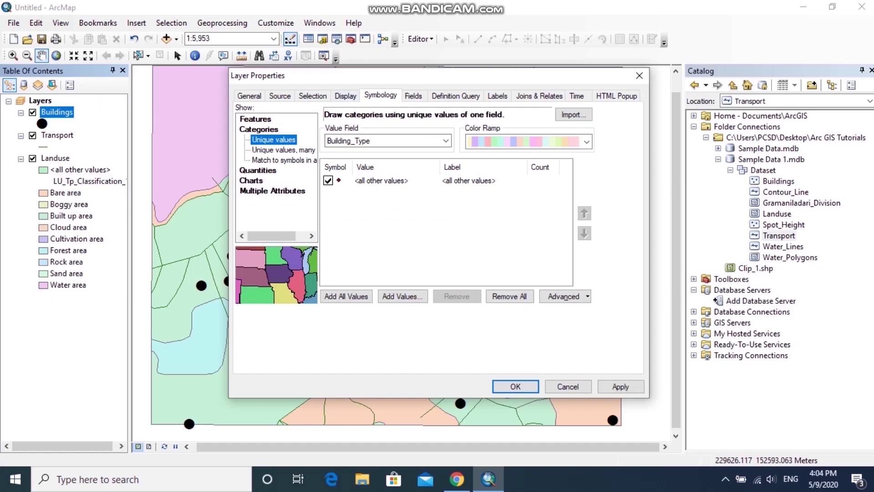
left_click(345, 296)
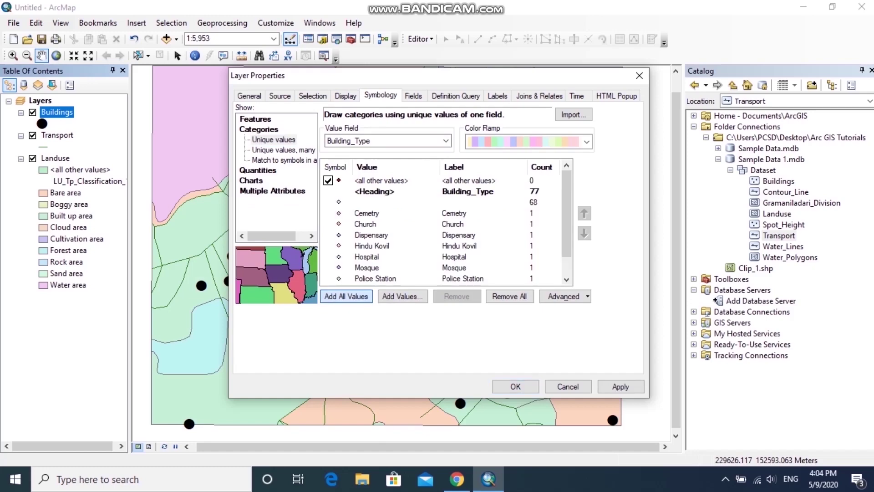
scroll(446, 224, "down", 1)
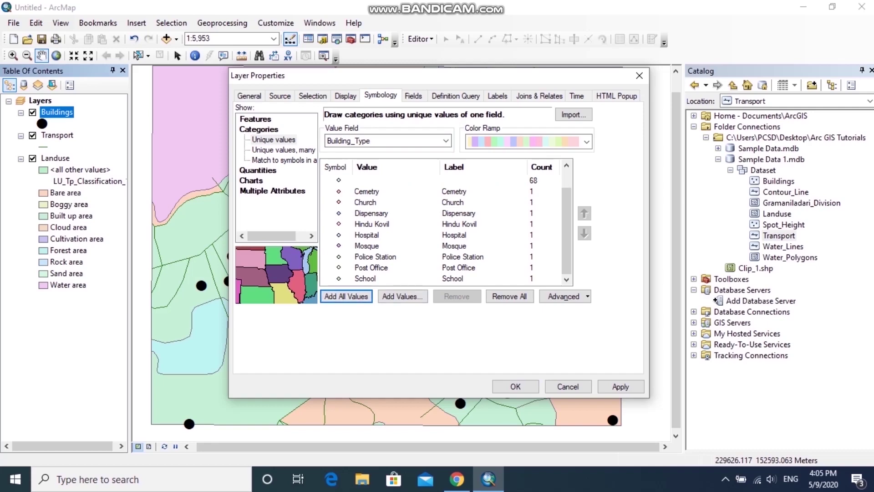
Give the Police Station category a black circle at size 8.
double_click(339, 278)
scroll(355, 275, "down", 10)
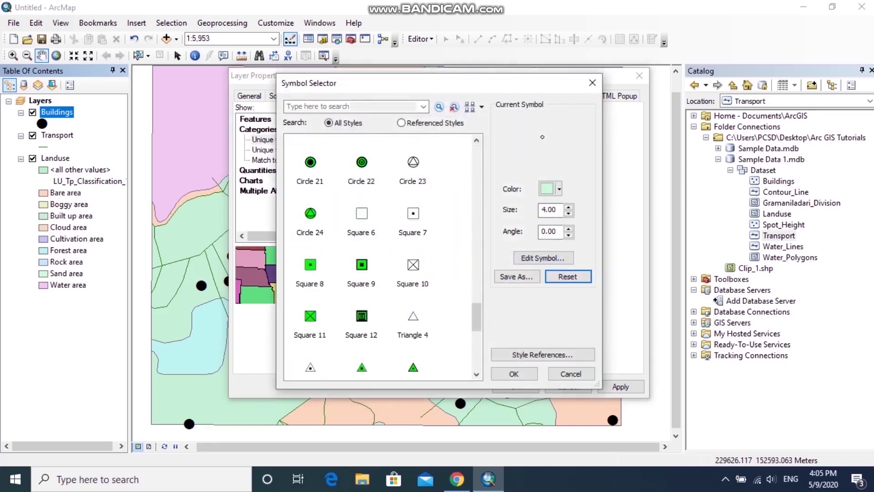
scroll(360, 273, "down", 2)
scroll(359, 273, "up", 10)
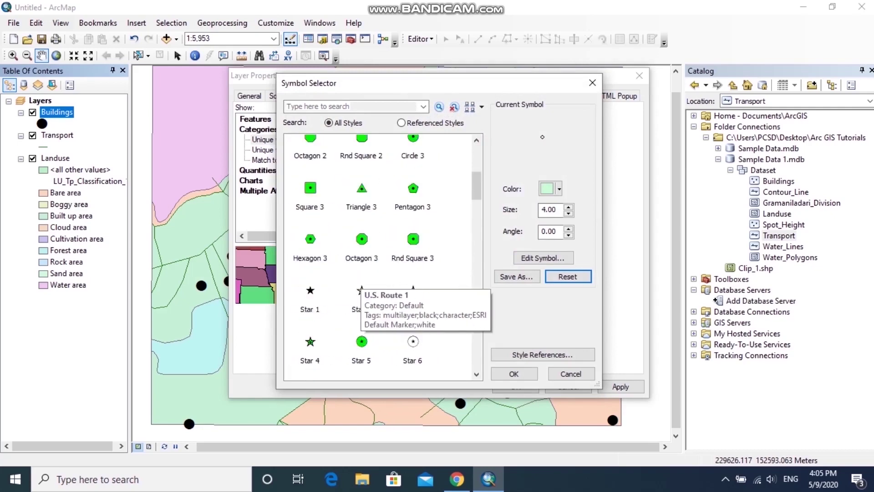
left_click(309, 163)
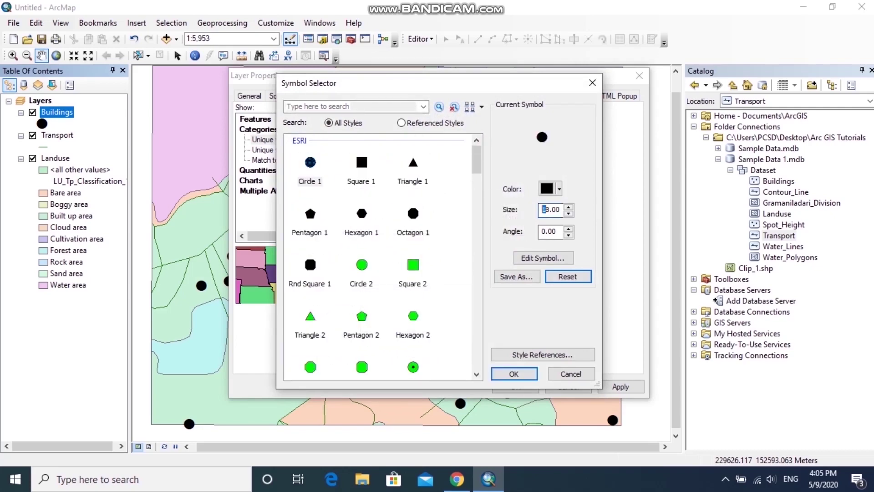
key("BackSpace")
left_click(514, 374)
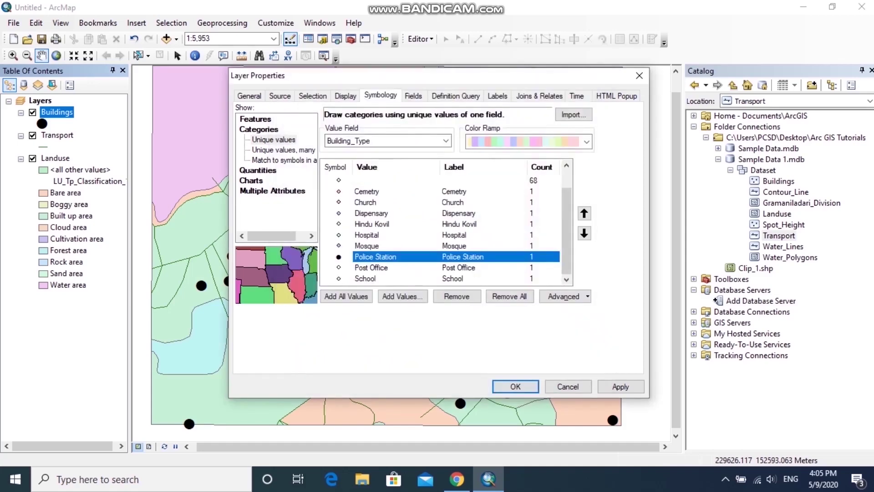
Give the Hospital category the blue Hospital 1 symbol at size 8, then close the properties.
double_click(338, 234)
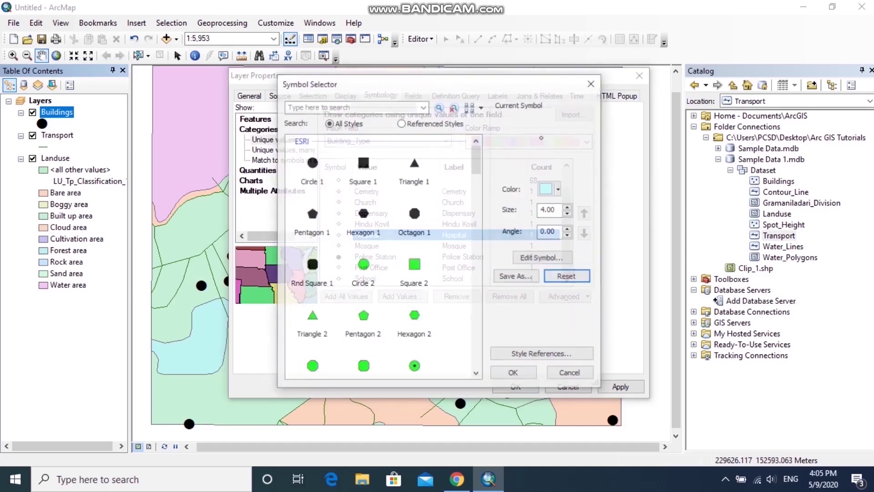
left_click_drag(476, 160, 477, 184)
scroll(382, 255, "down", 12)
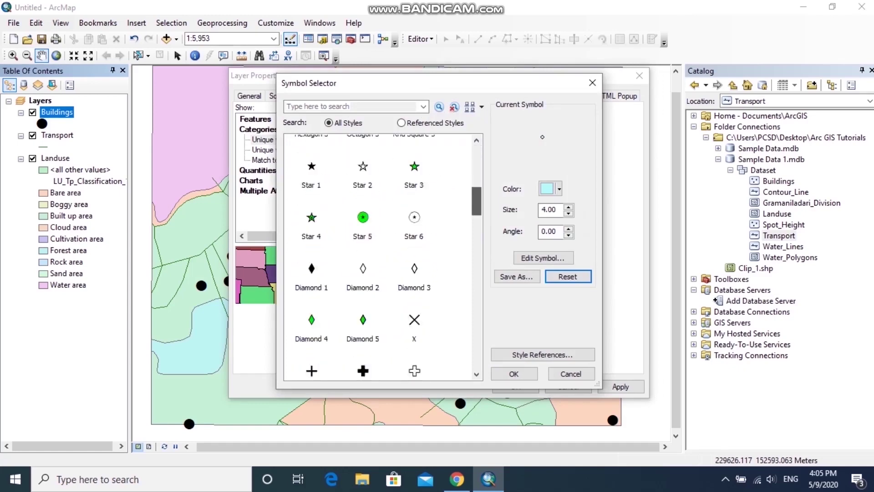
scroll(313, 278, "down", 1)
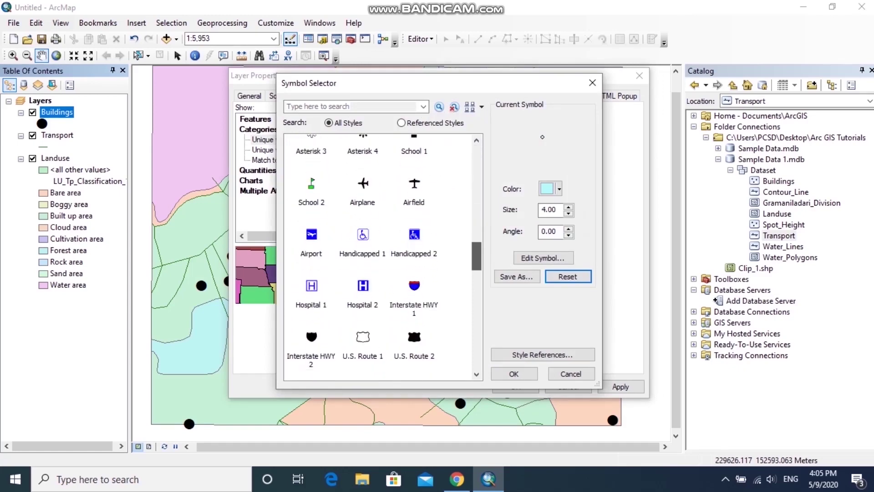
left_click(313, 273)
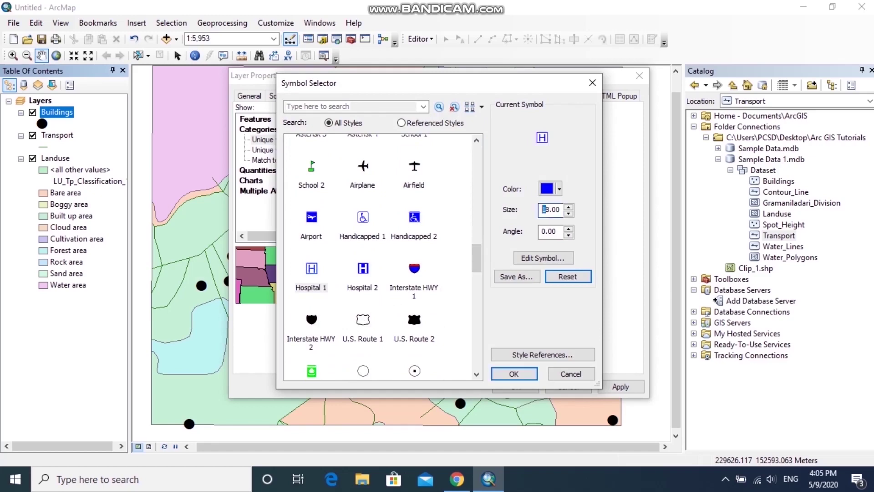
key("Delete")
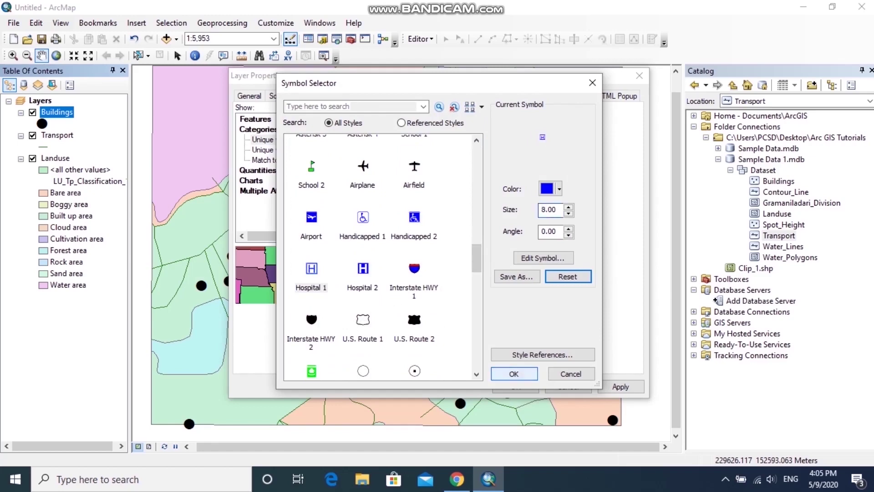
left_click(513, 374)
left_click(515, 386)
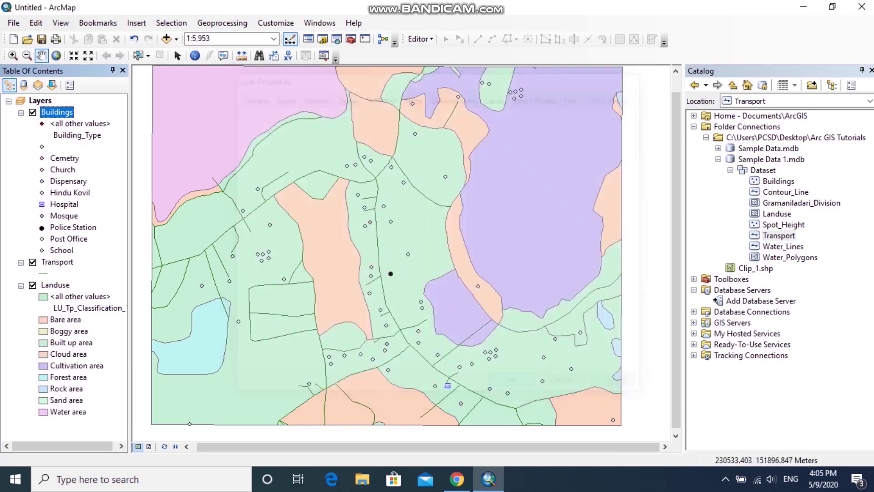
right_click(50, 263)
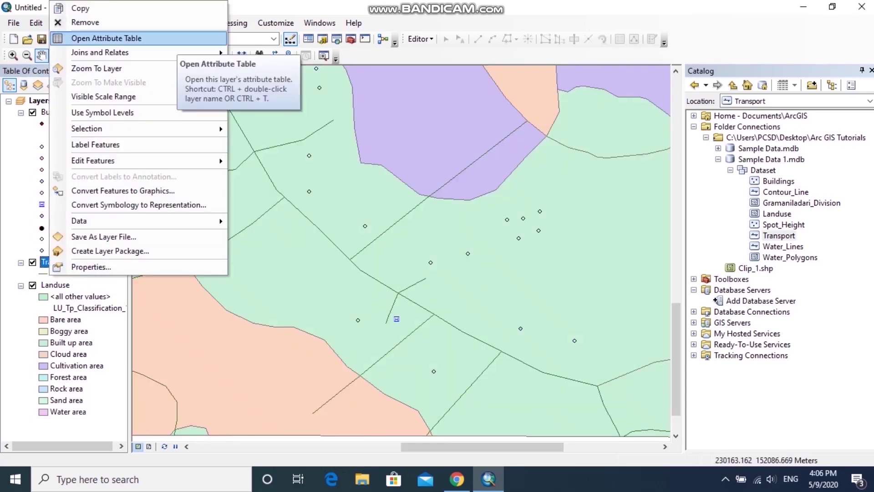
left_click(106, 38)
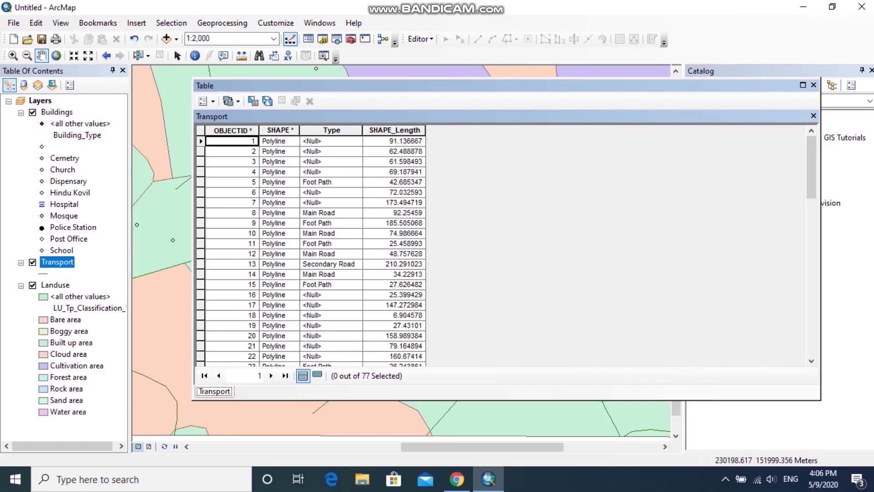
right_click(345, 130)
left_click(382, 149)
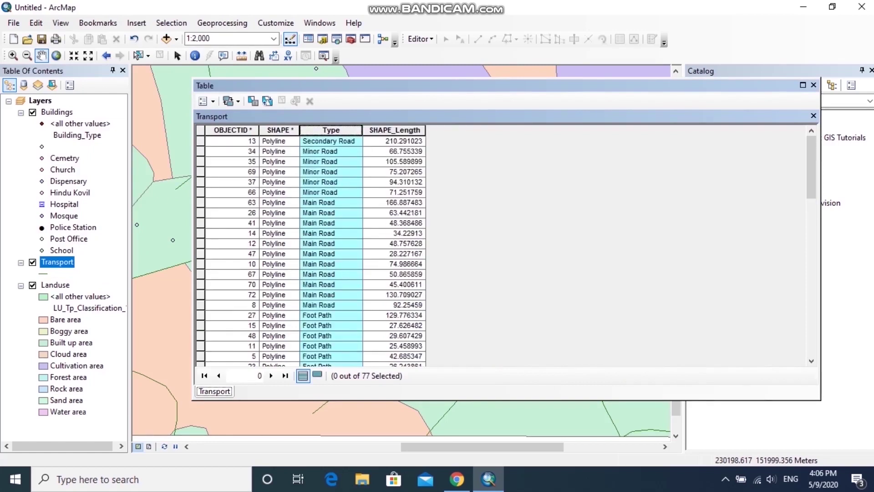
scroll(309, 246, "down", 3)
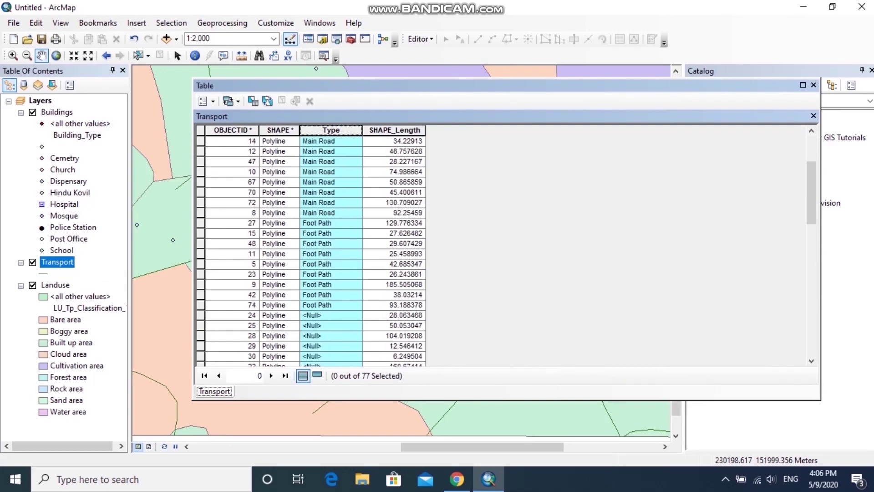
left_click(814, 85)
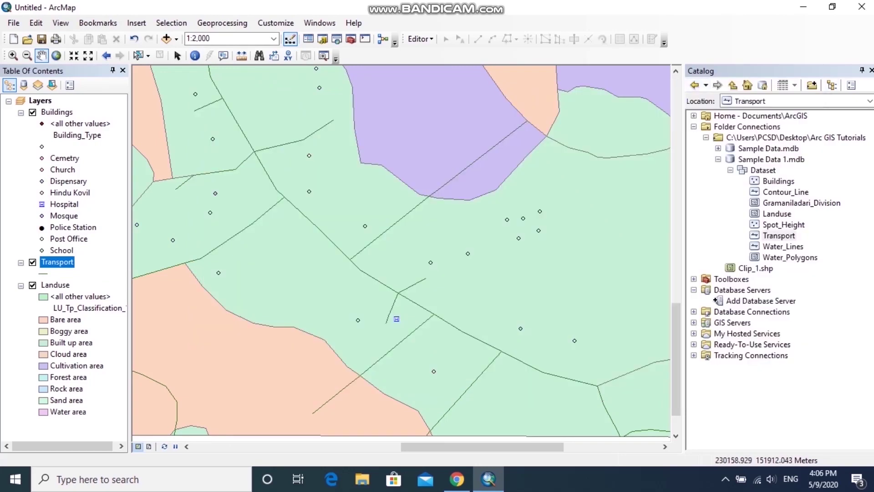
Symbolize the Transport layer with unique values on the Type field and add all values.
right_click(57, 262)
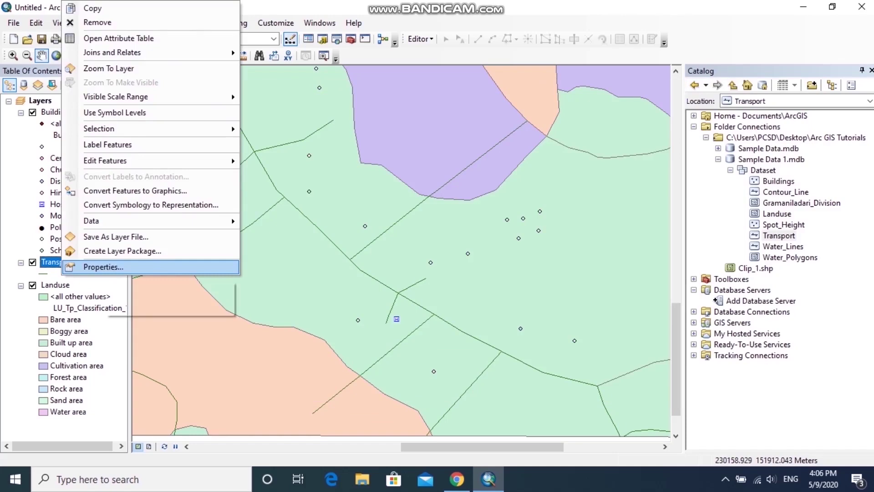
left_click(130, 267)
left_click(258, 140)
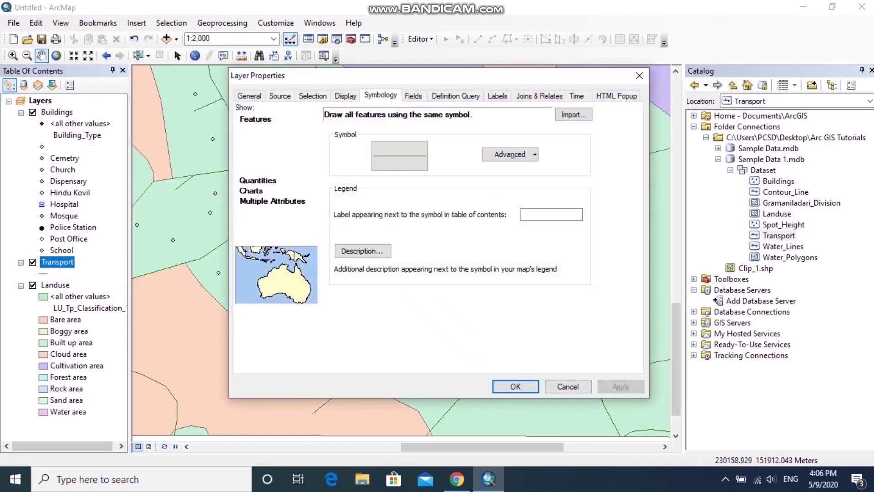
left_click(446, 141)
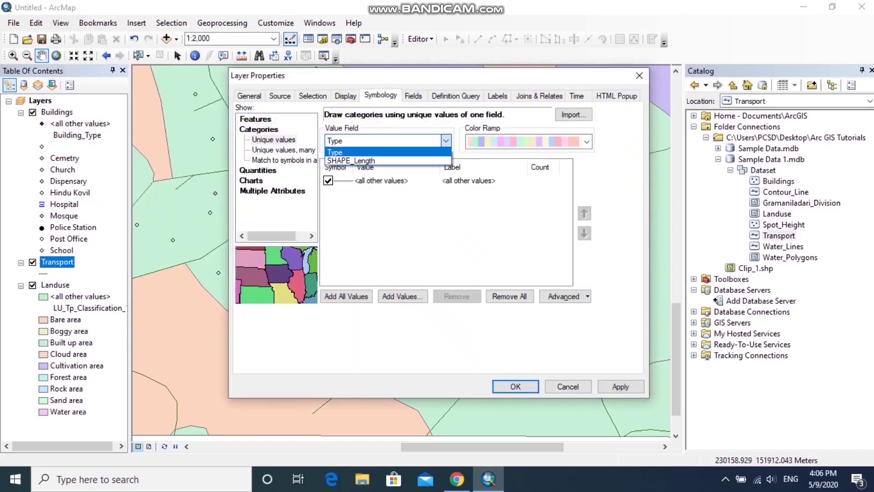
left_click(351, 153)
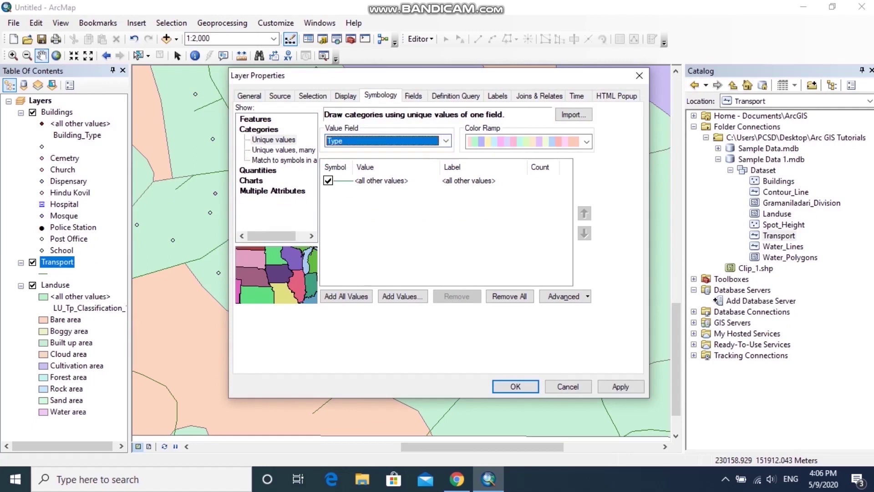
left_click(346, 296)
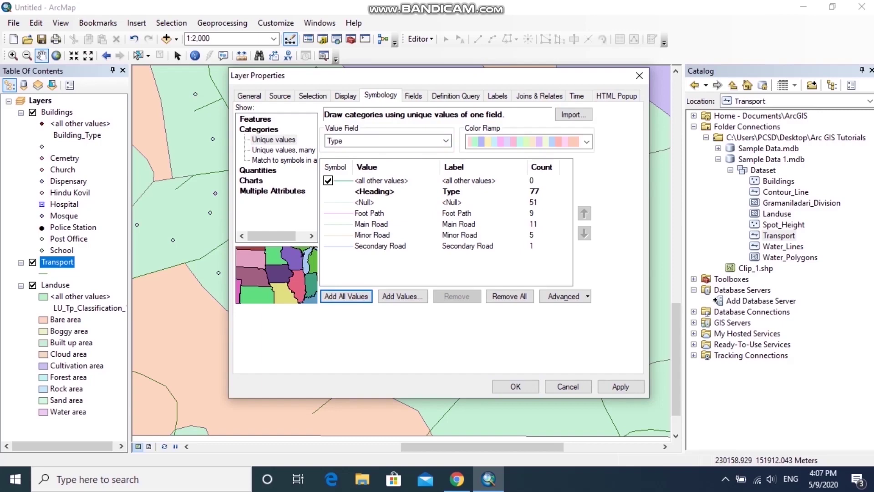
Set Main Road to the red Highway Ramp line and Secondary Road to the black Major Road line.
double_click(338, 224)
left_click(365, 169)
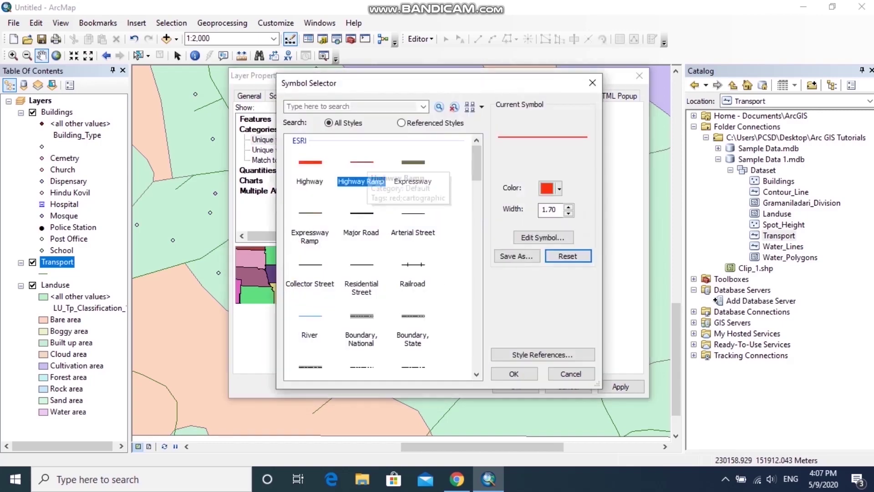
left_click(513, 373)
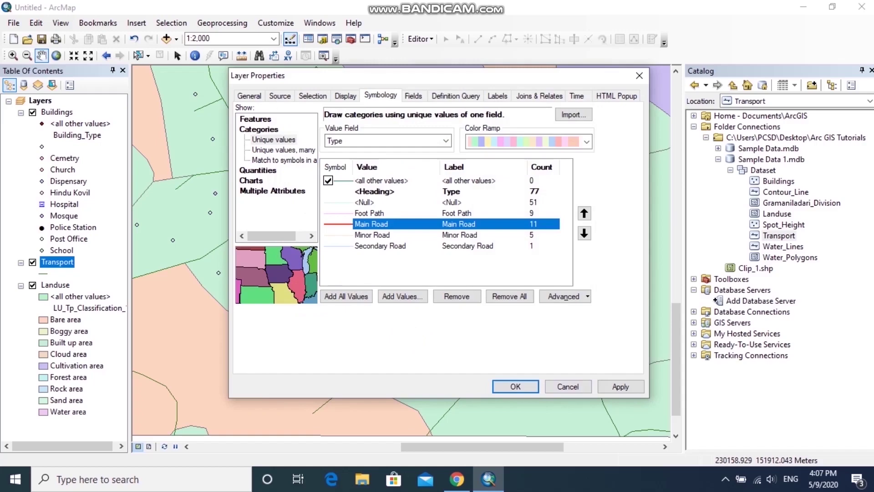
double_click(338, 246)
left_click(366, 217)
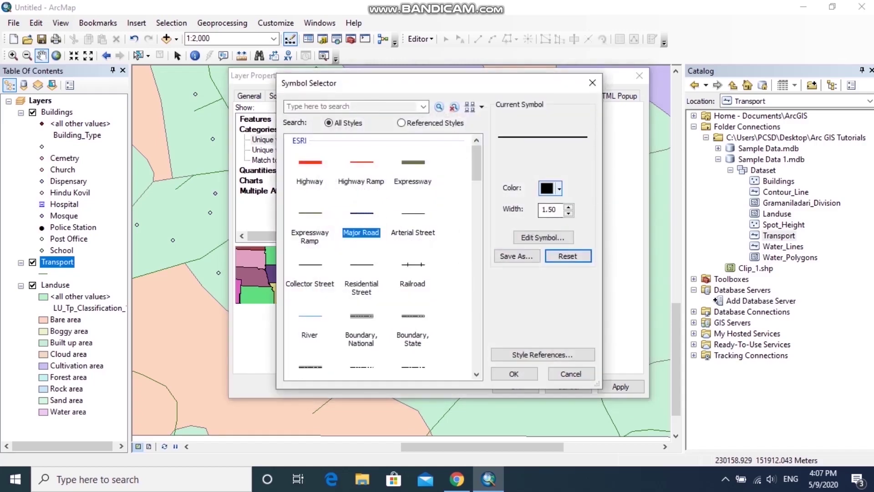
left_click(513, 373)
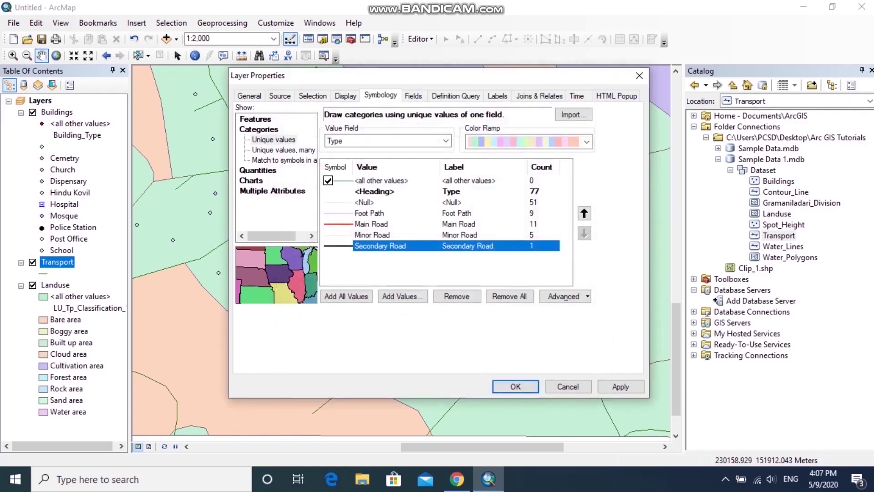
Give Foot Path a dashed boundary line, then apply and close the road symbology.
double_click(337, 213)
left_click(413, 339)
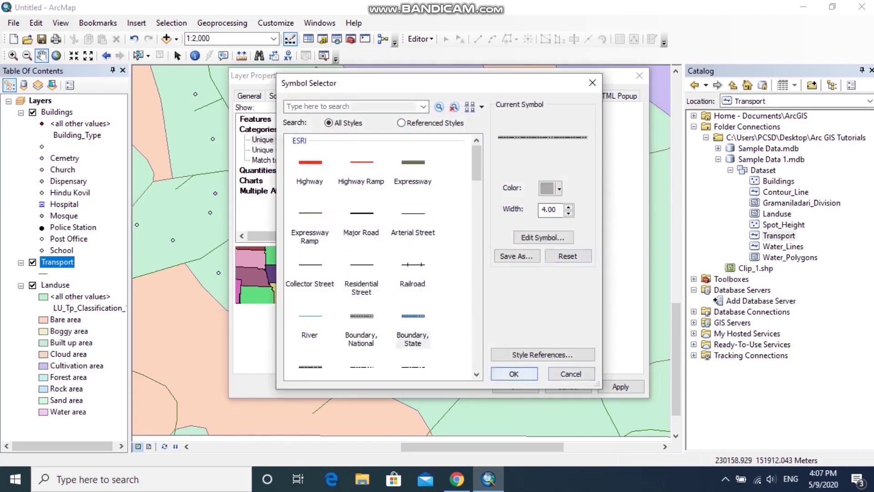
left_click(513, 373)
left_click(620, 386)
left_click(515, 386)
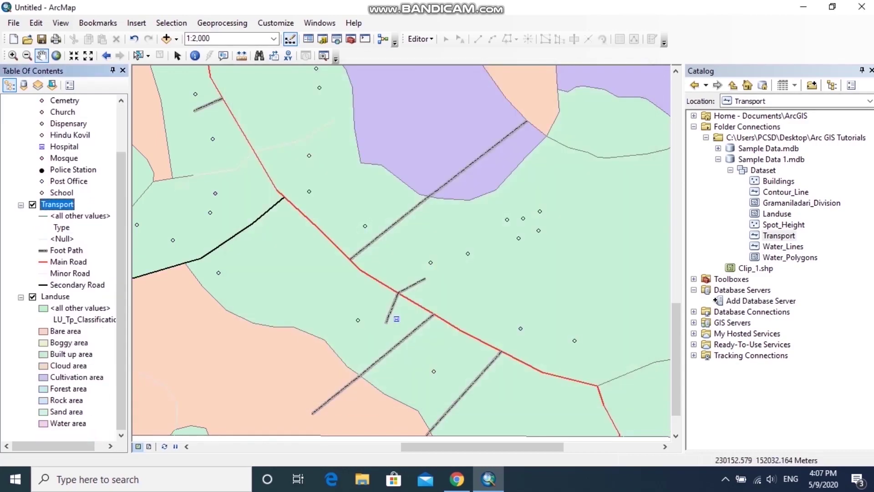
right_click(56, 297)
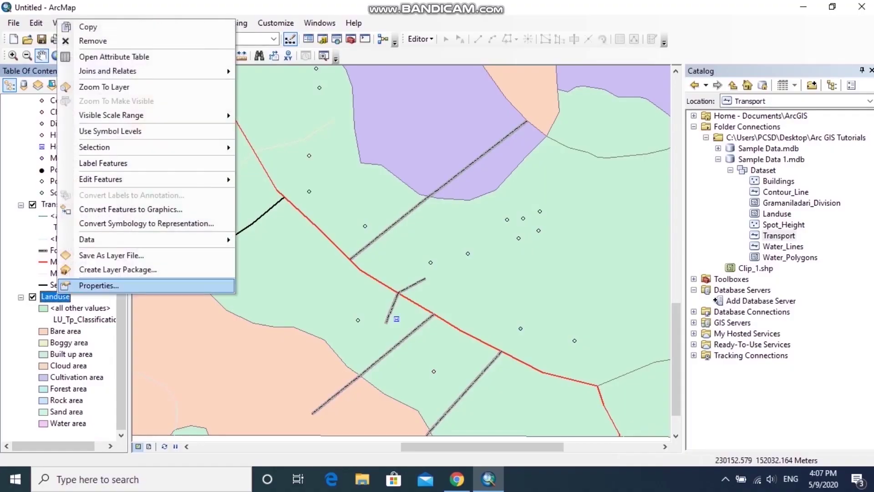
left_click(114, 56)
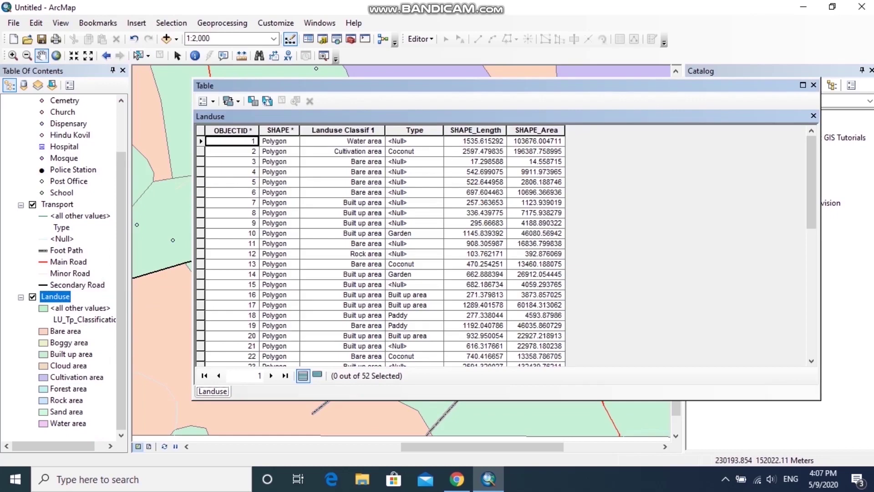
right_click(427, 127)
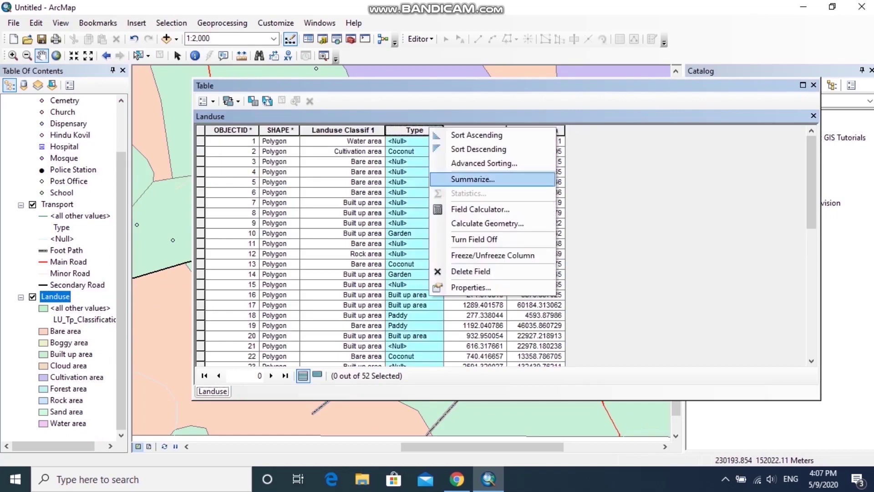
left_click(471, 149)
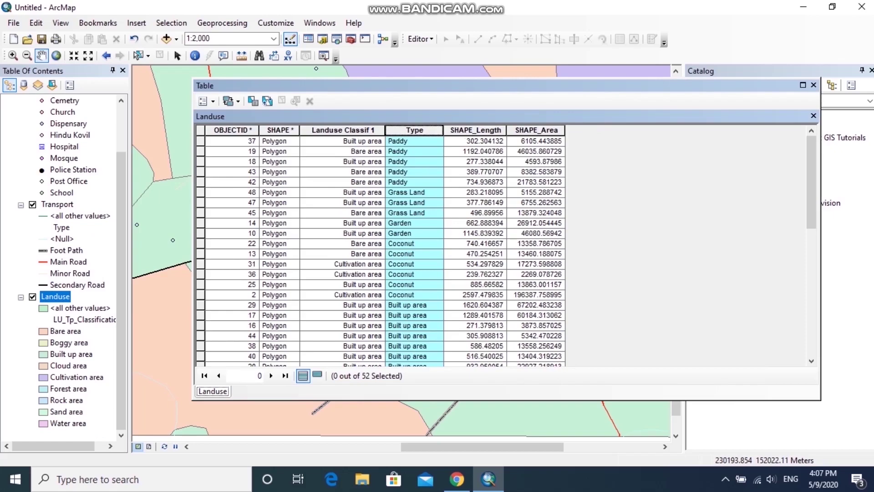
left_click(813, 85)
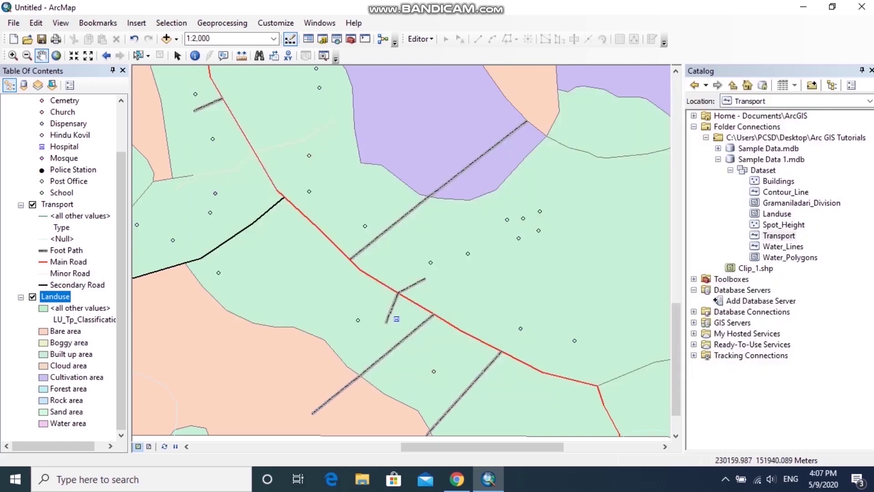
In the Landuse properties, change the unique-values field from Landuse Classif 1 to Type and list its categories.
right_click(58, 296)
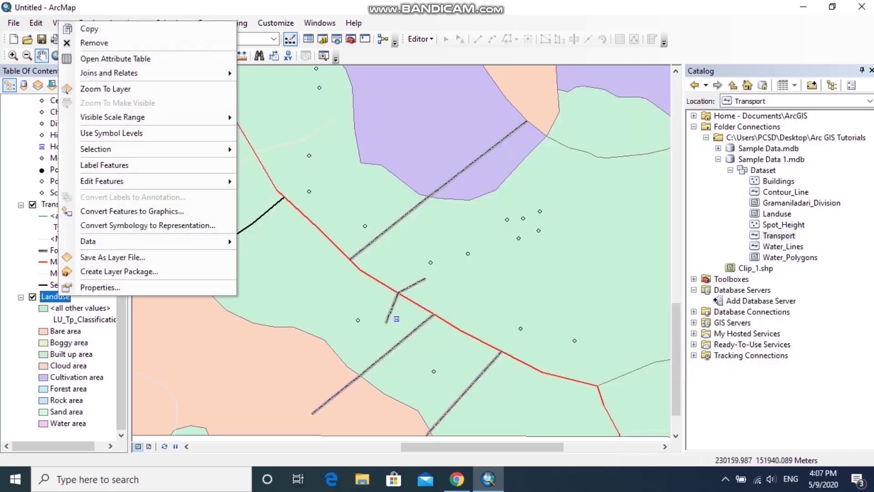
left_click(100, 287)
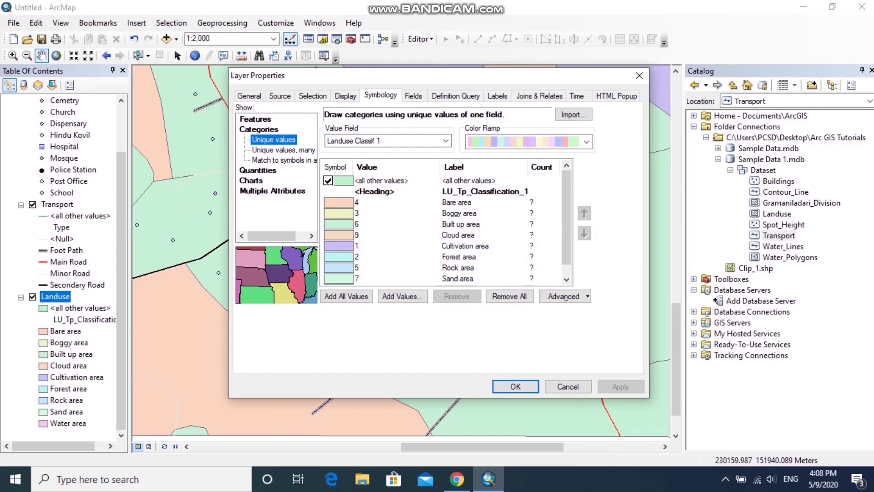
left_click(445, 141)
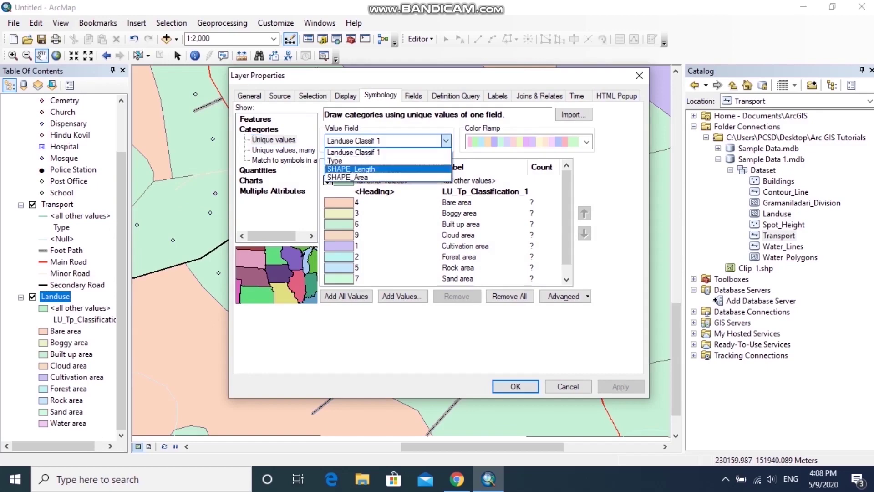
left_click(350, 161)
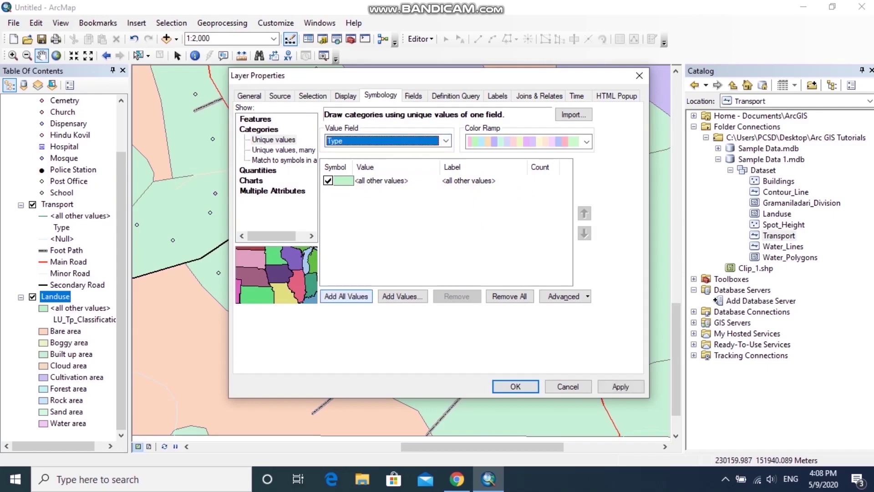
left_click(346, 296)
Fill Paddy with Green, and give Grass Land the Historic Site pattern with green fill and outline.
double_click(339, 257)
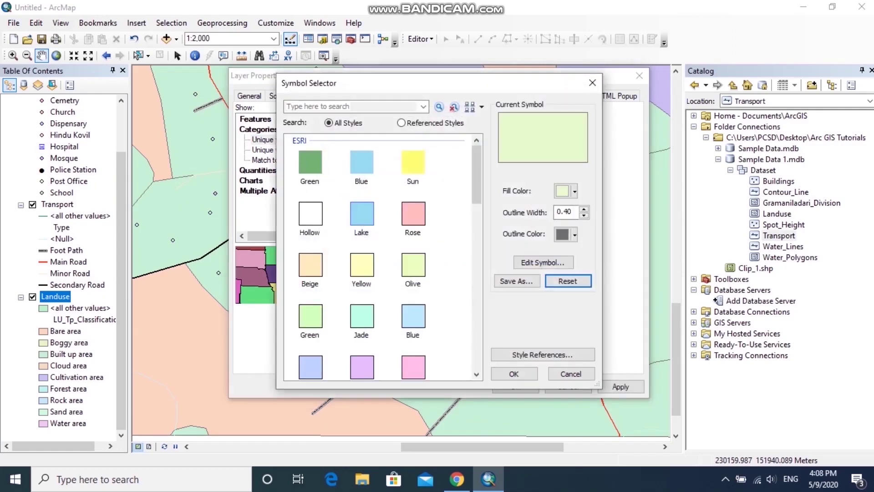
left_click(310, 316)
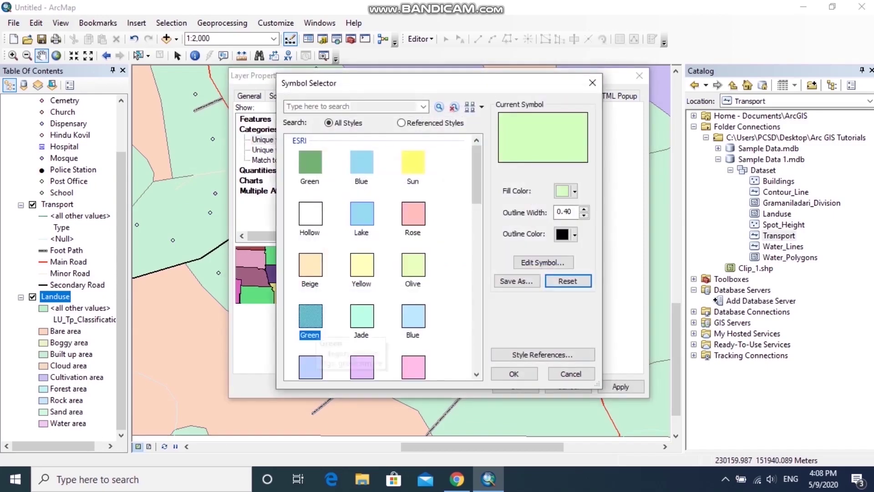
left_click(513, 373)
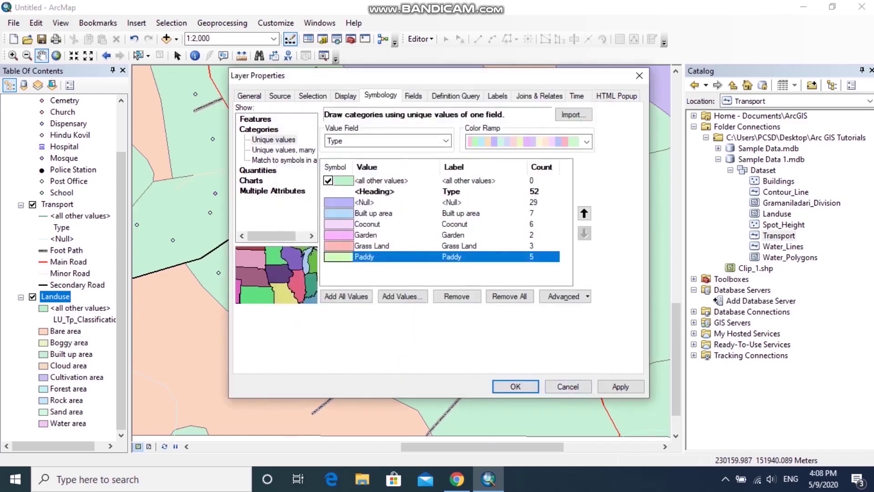
double_click(338, 246)
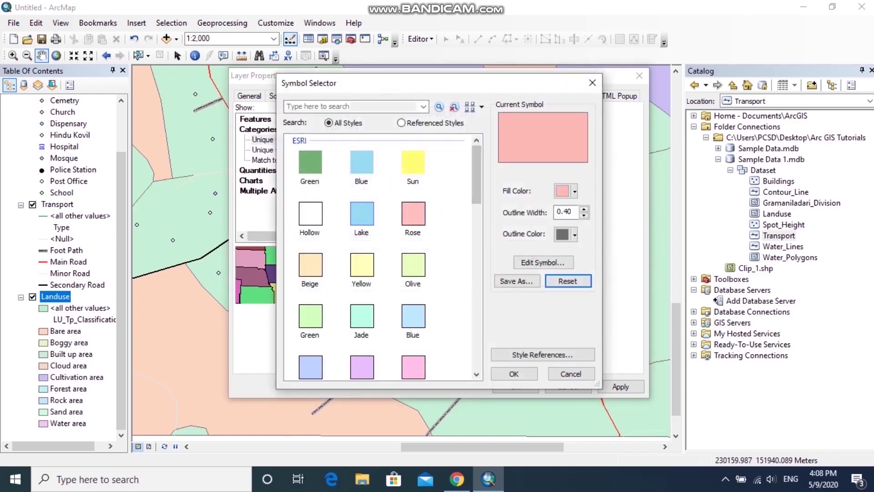
left_click_drag(477, 175, 476, 281)
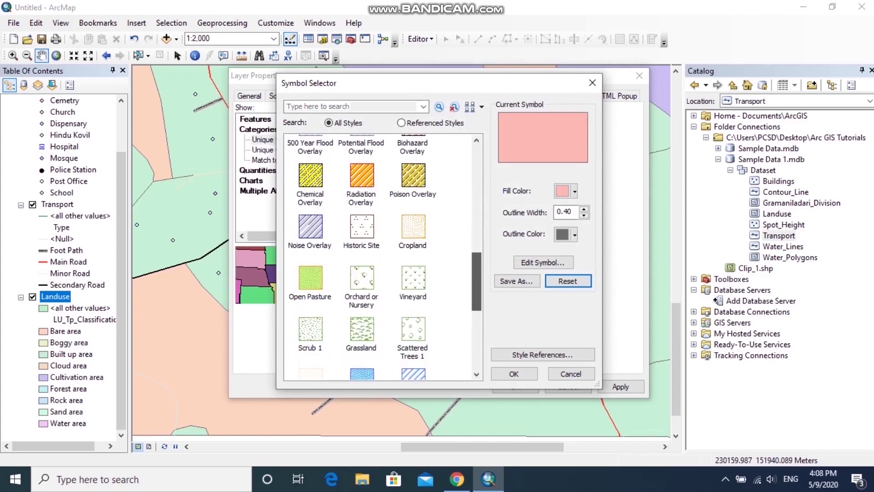
left_click(361, 227)
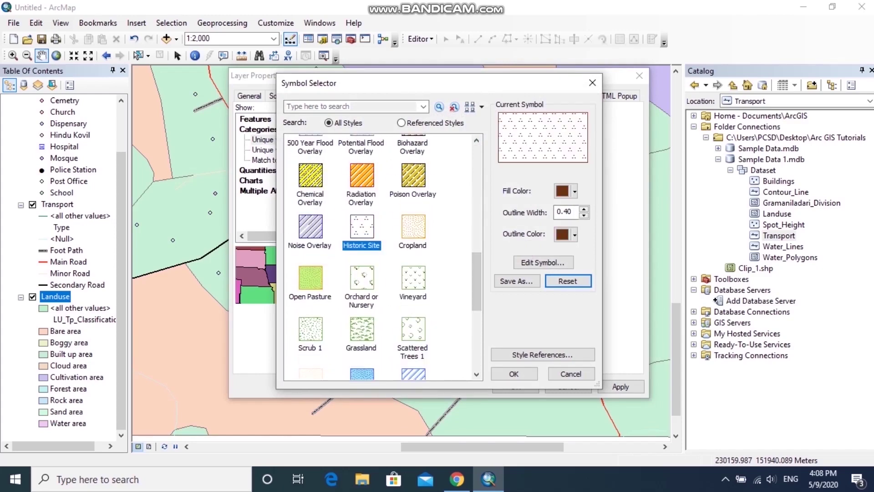
left_click(573, 191)
left_click(629, 259)
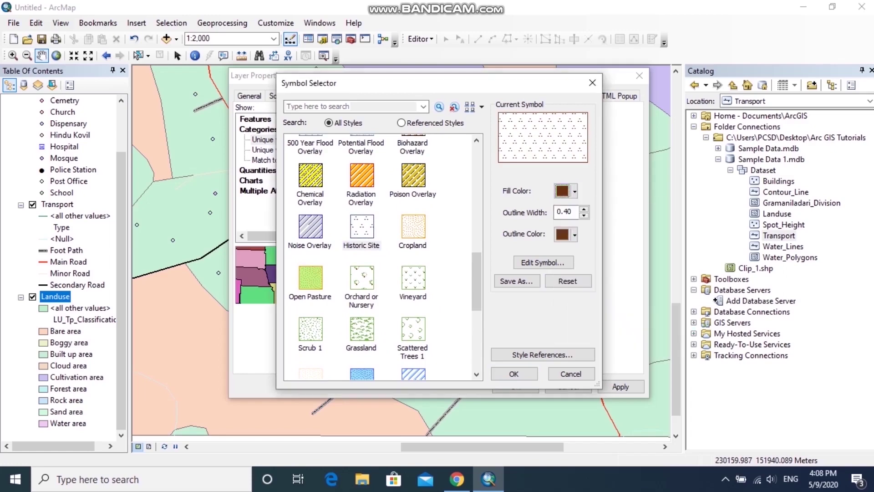
left_click(573, 235)
left_click(630, 302)
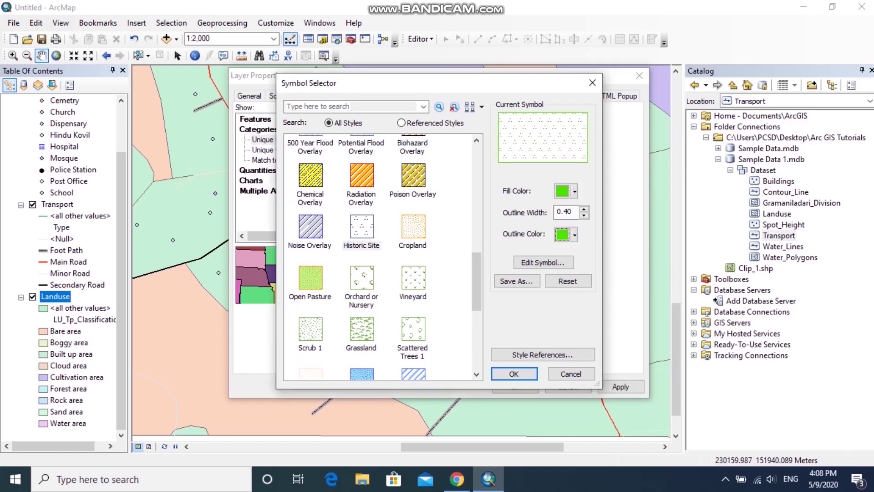
left_click(514, 374)
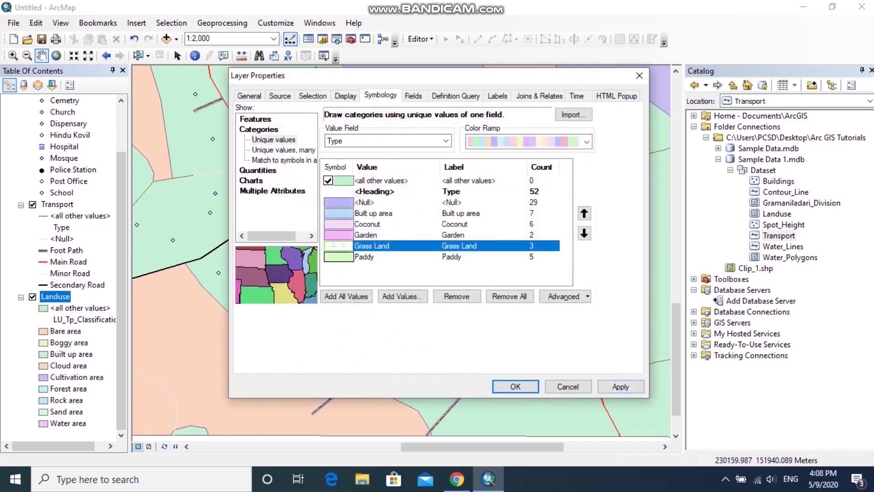
Give Coconut the Scattered Trees 1 pattern and Built up area a Beige fill, then apply and close.
double_click(339, 224)
scroll(355, 236, "down", 3)
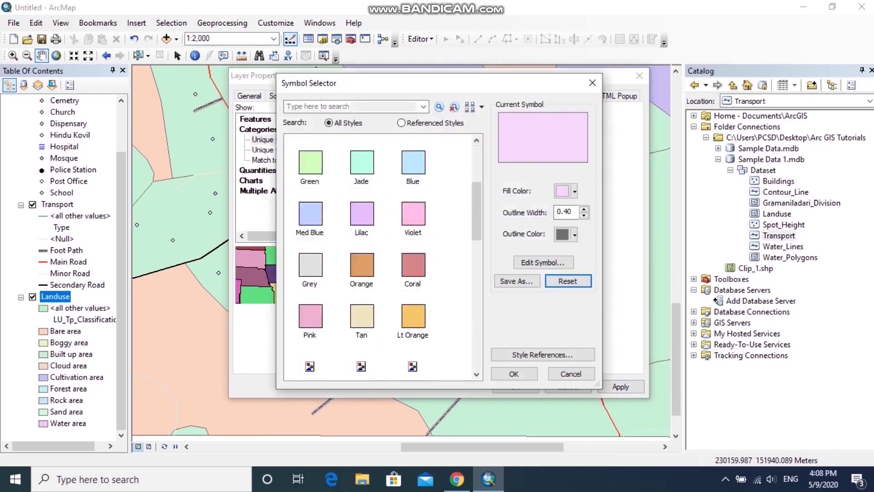
left_click(413, 315)
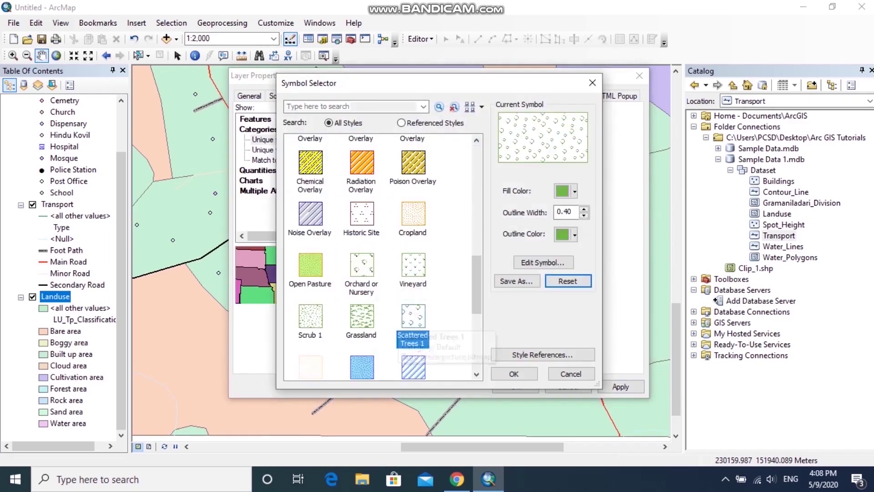
left_click(514, 374)
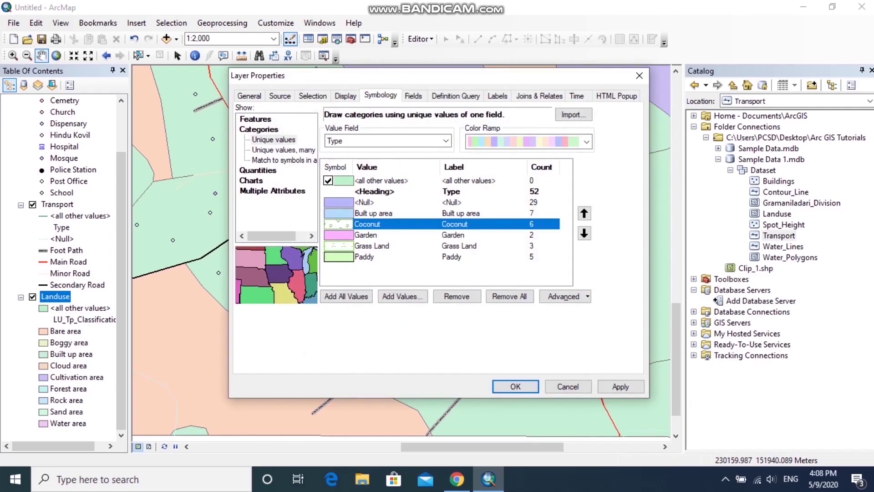
double_click(338, 213)
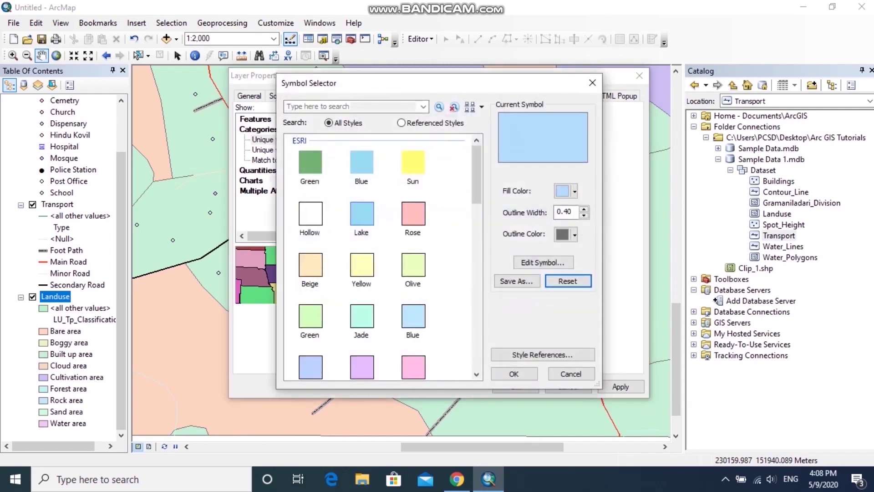
left_click(310, 265)
left_click(514, 374)
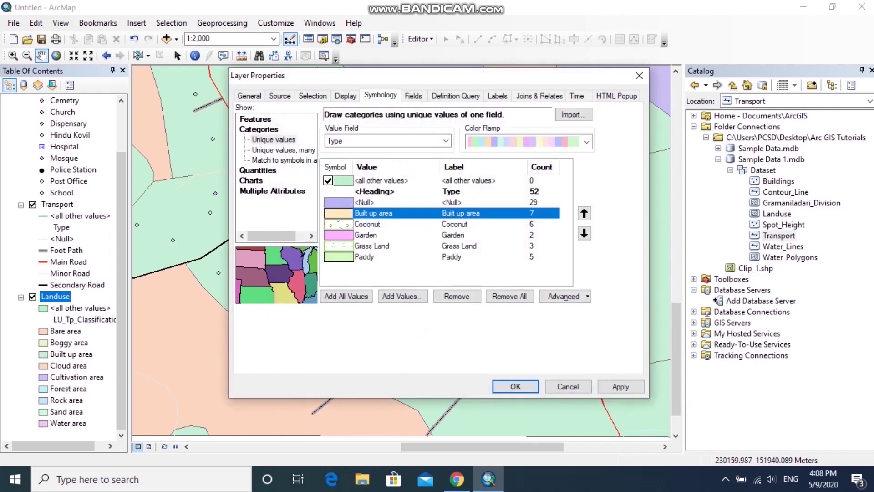
left_click(620, 386)
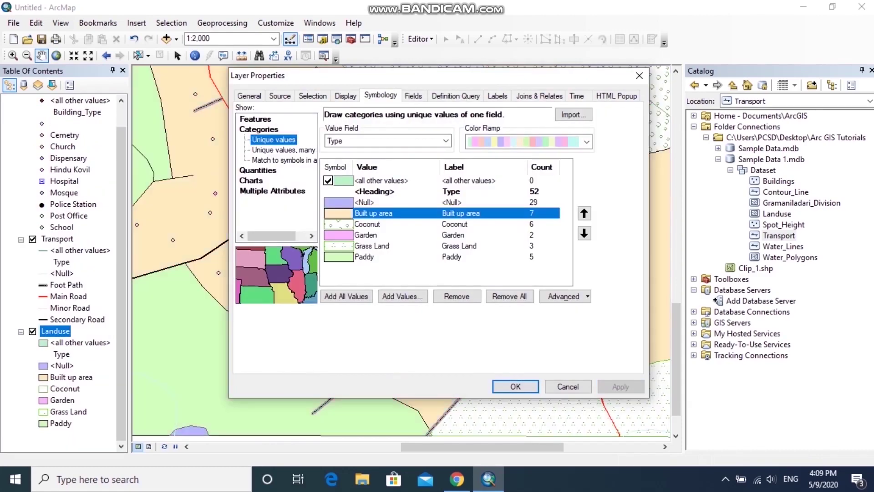
left_click(515, 386)
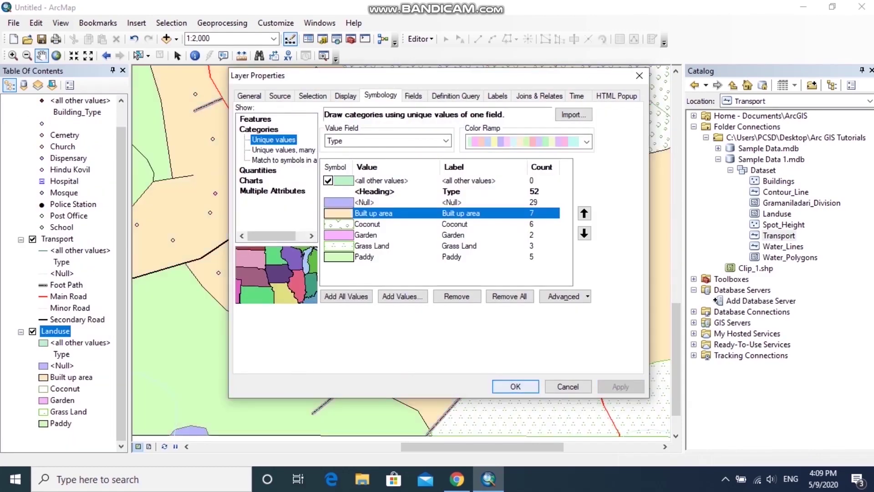
scroll(386, 291, "down", 3)
scroll(401, 244, "up", 3)
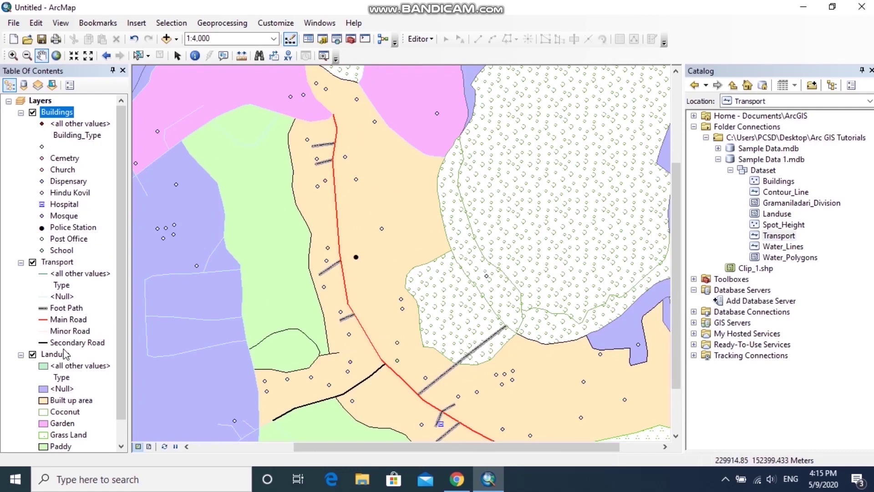
Open the Buildings layer's Layer Properties from the Table of Contents.
right_click(64, 112)
left_click(158, 374)
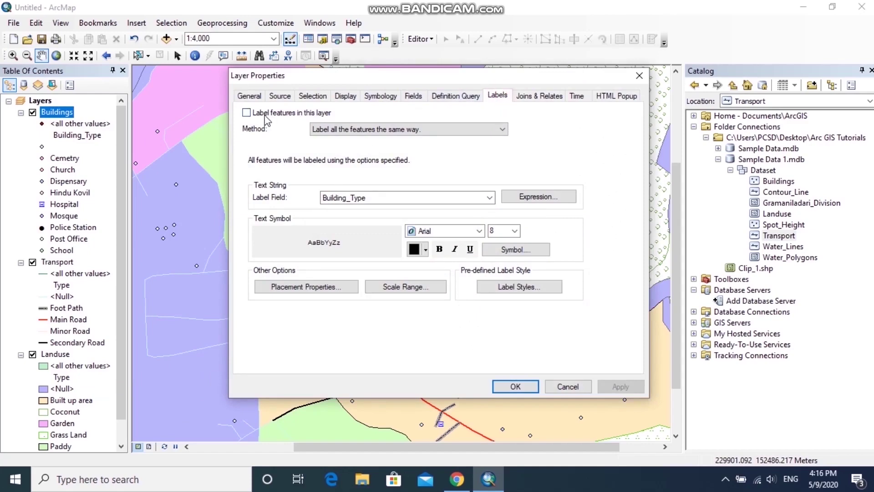
Turn on Buildings labels using the Building_Type field and apply.
left_click(246, 113)
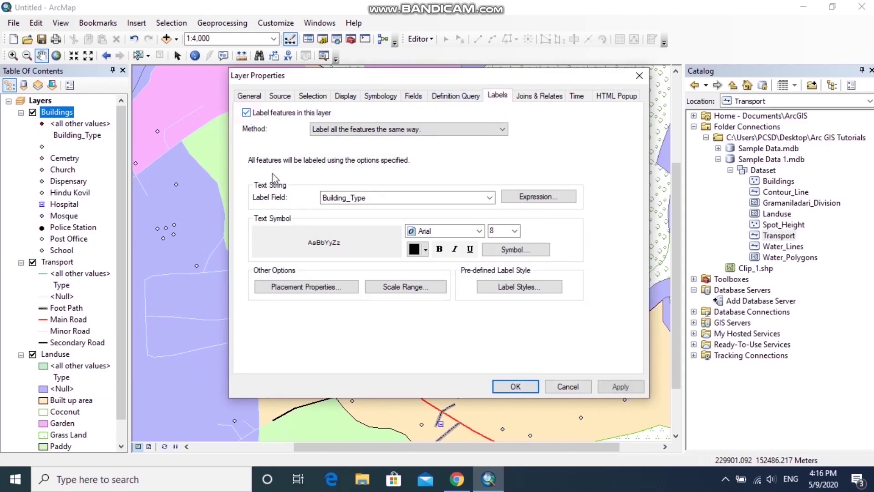
left_click(489, 197)
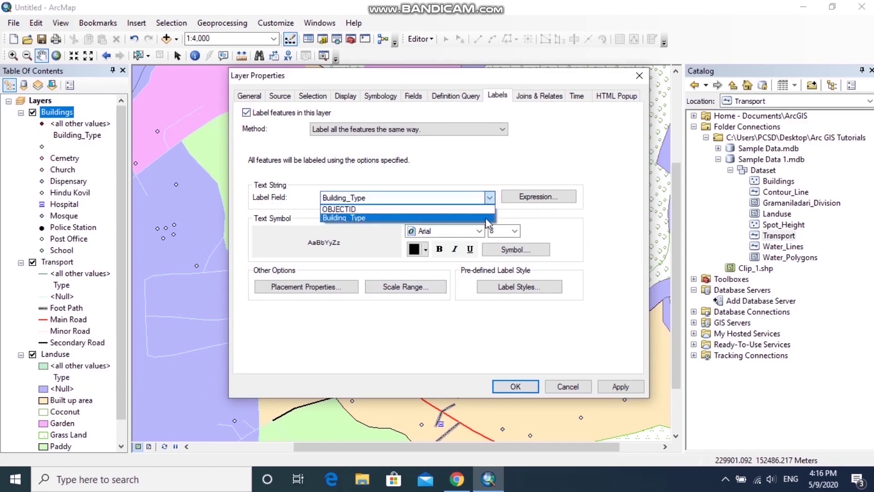
left_click(486, 218)
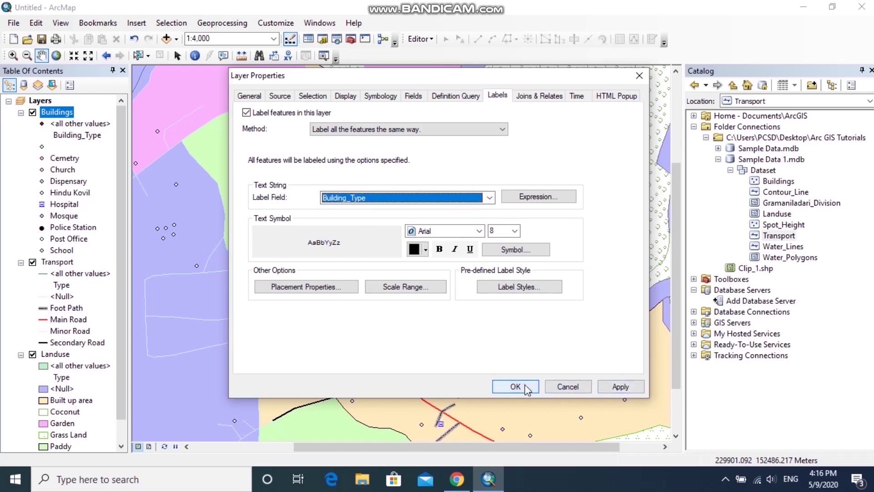
left_click(626, 388)
Close the properties, then zoom and pan to show the Post Office, School and Hospital labels.
left_click(514, 386)
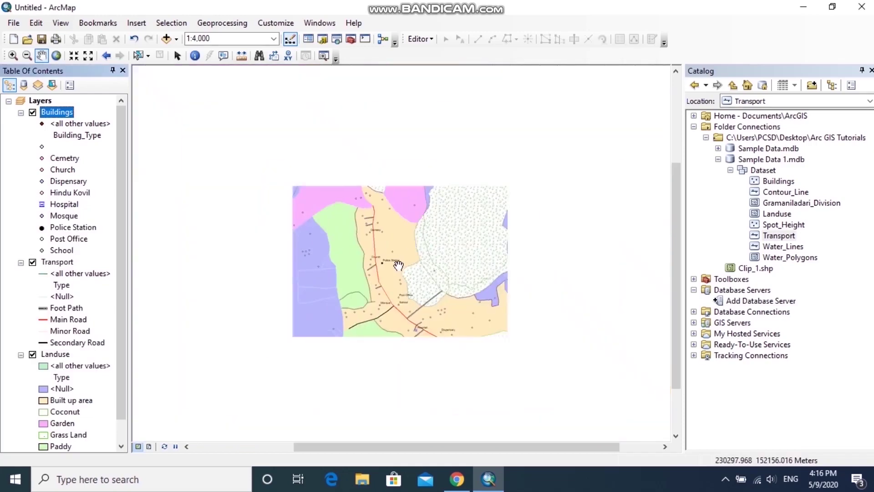
scroll(399, 265, "up", 2)
left_click_drag(353, 200, 431, 292)
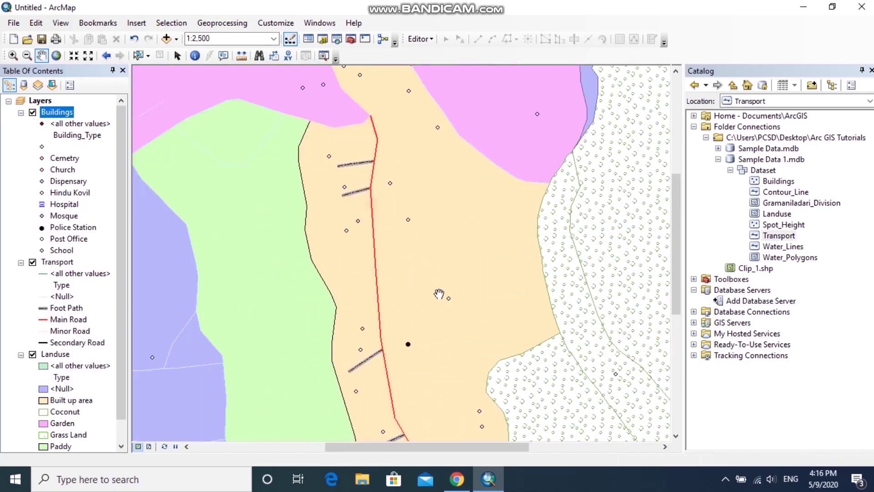
left_click_drag(444, 366, 373, 182)
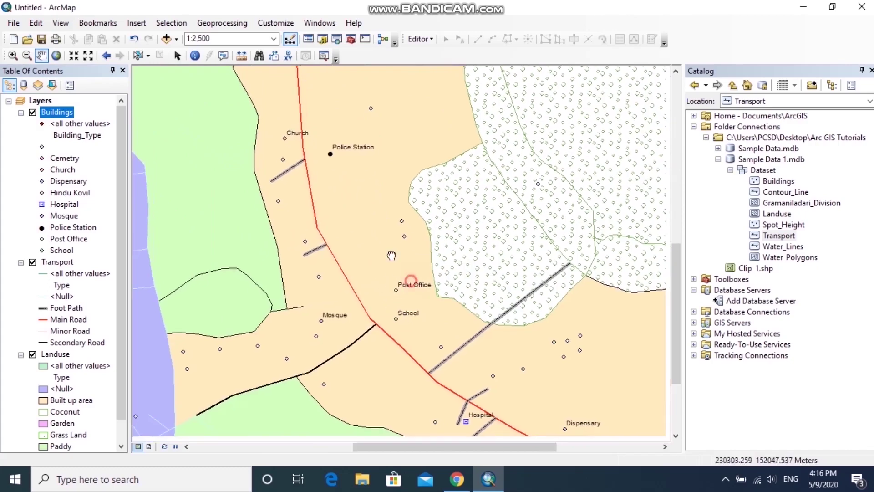
left_click_drag(402, 289, 337, 171)
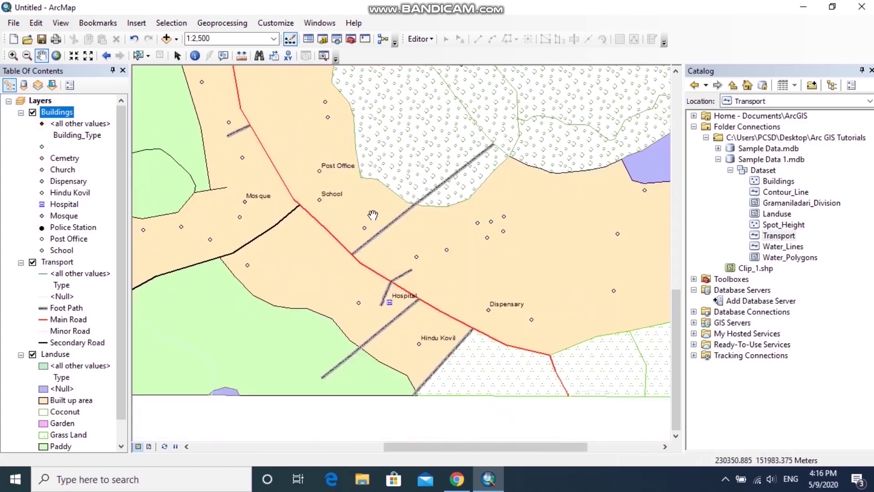